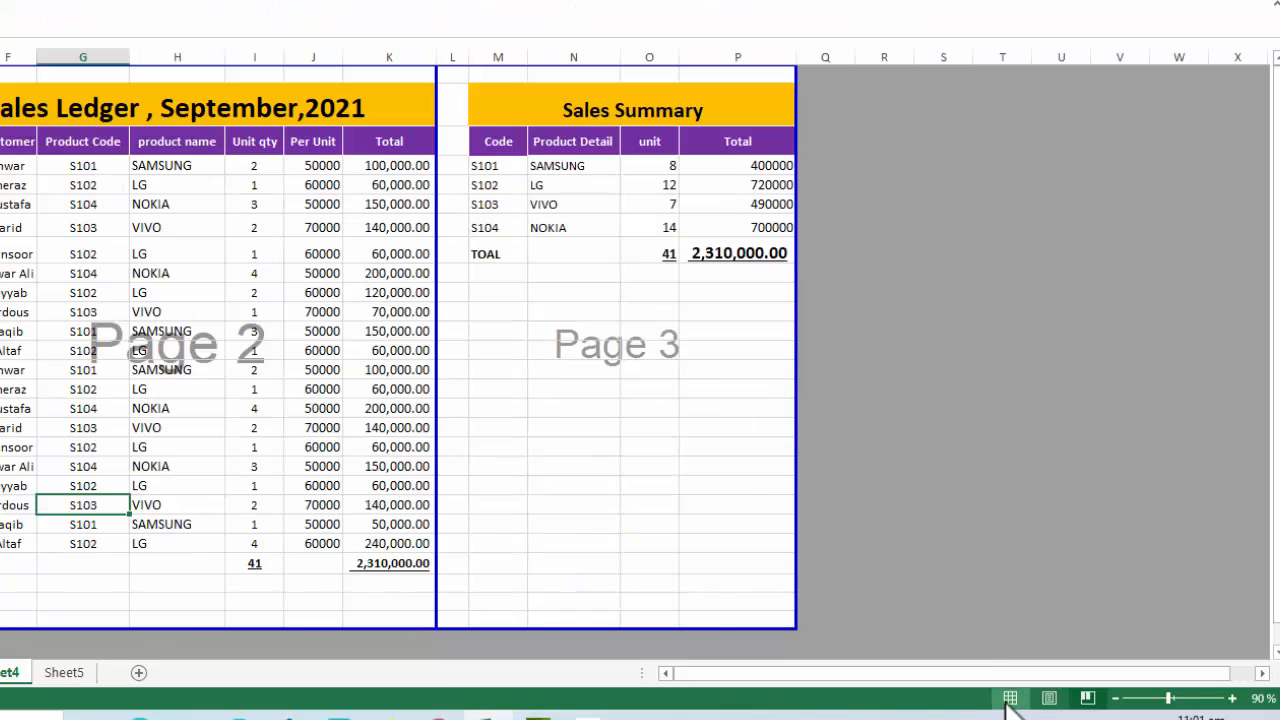
# Step: View the sheet in Normal and Page Layout views, and return it to Page Break Preview
pyautogui.click(1010, 698)
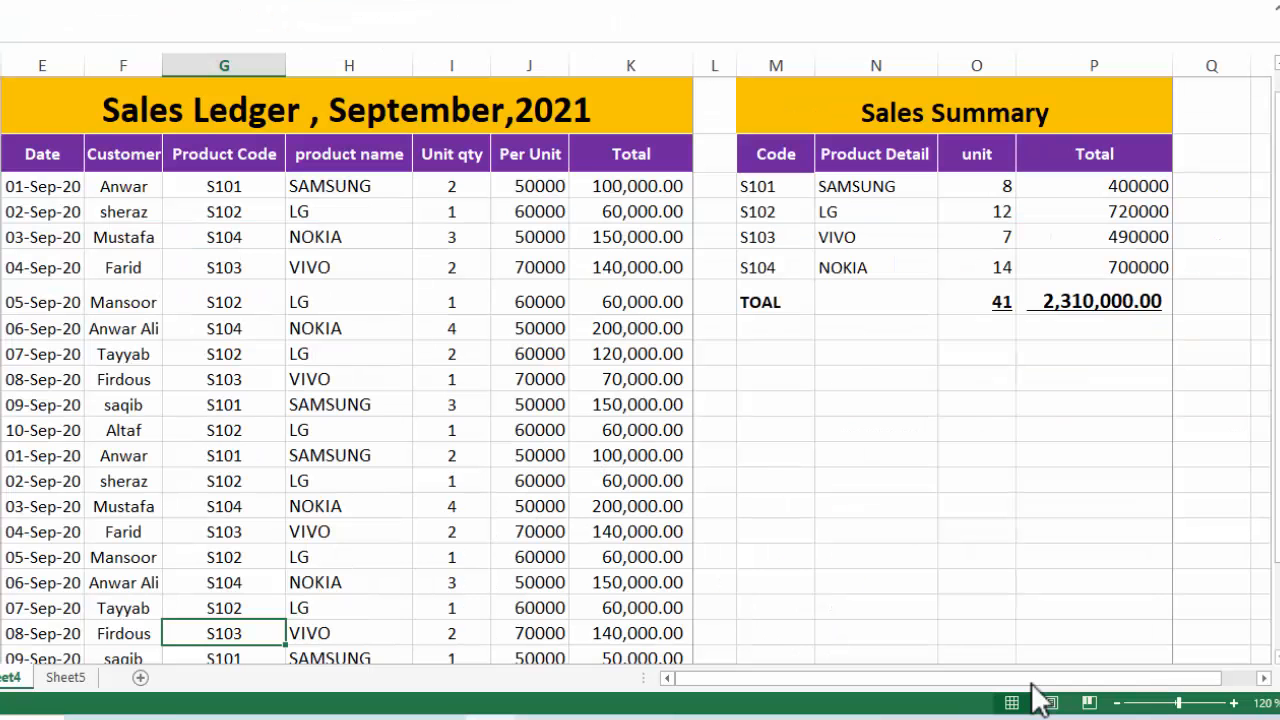
pyautogui.click(1050, 703)
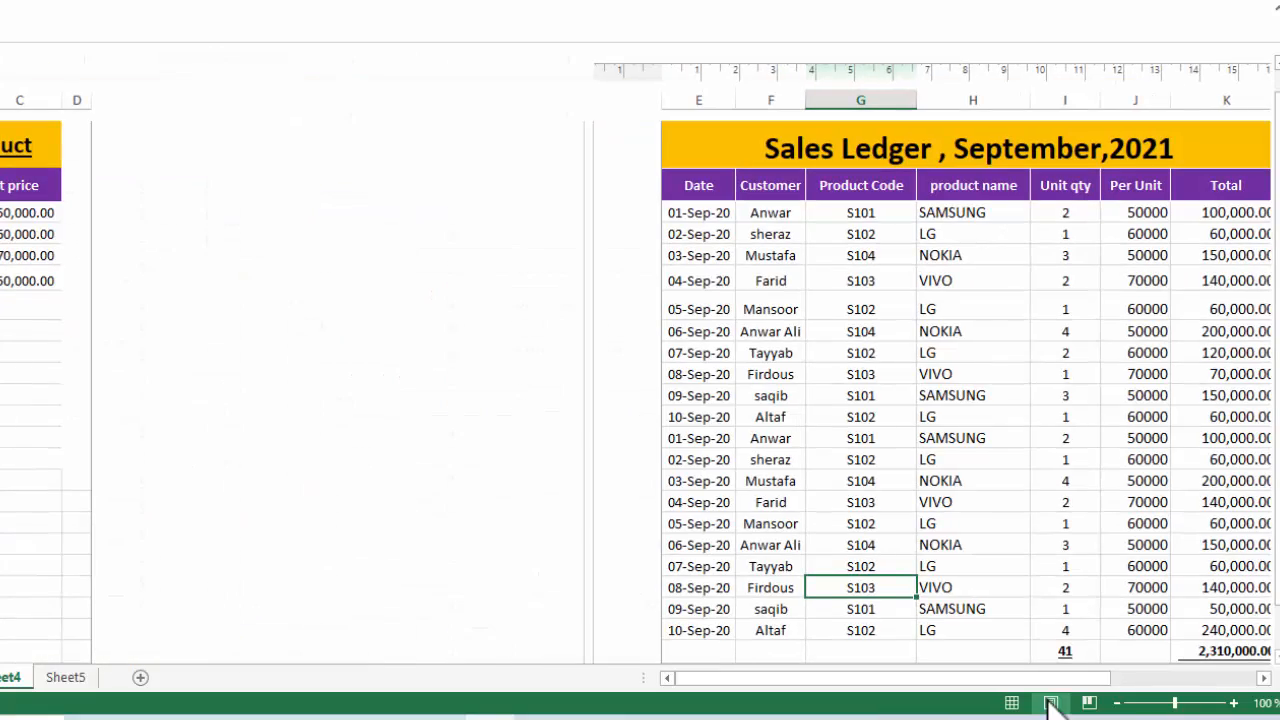
pyautogui.click(1089, 703)
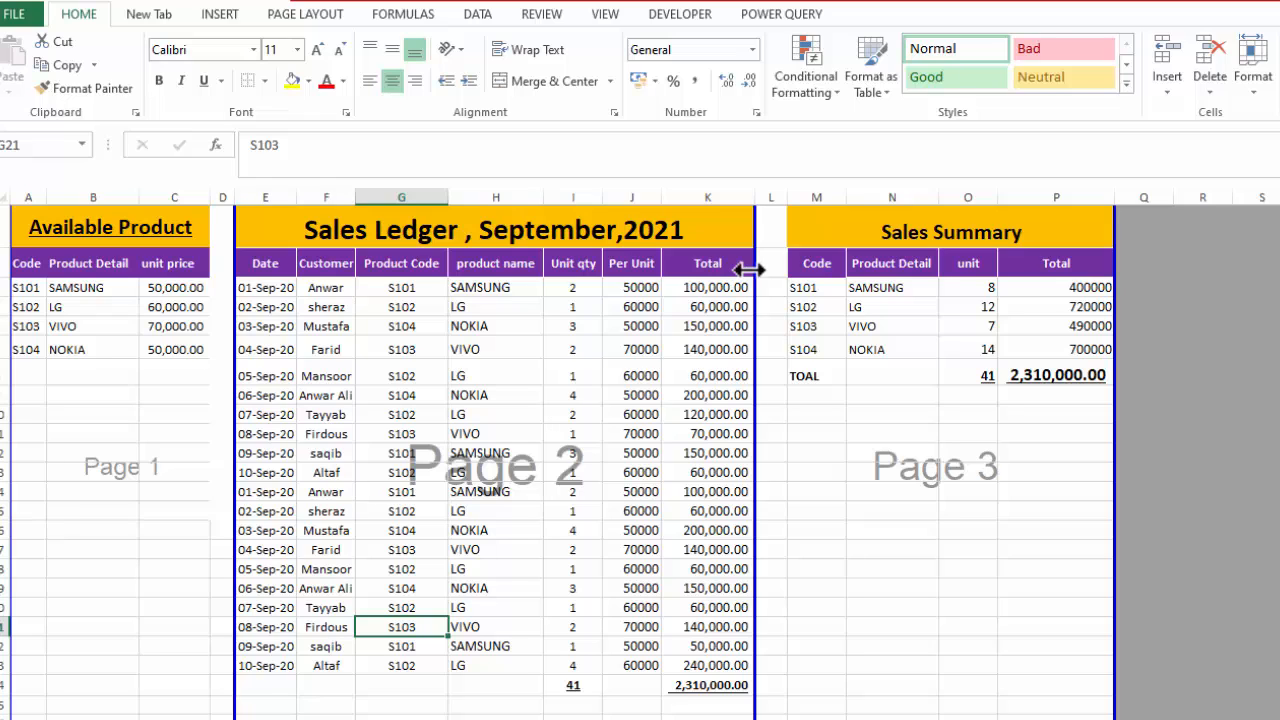
# Step: Remove the manual page break between the Sales Ledger and Sales Summary tables, using cell L10
pyautogui.click(305, 14)
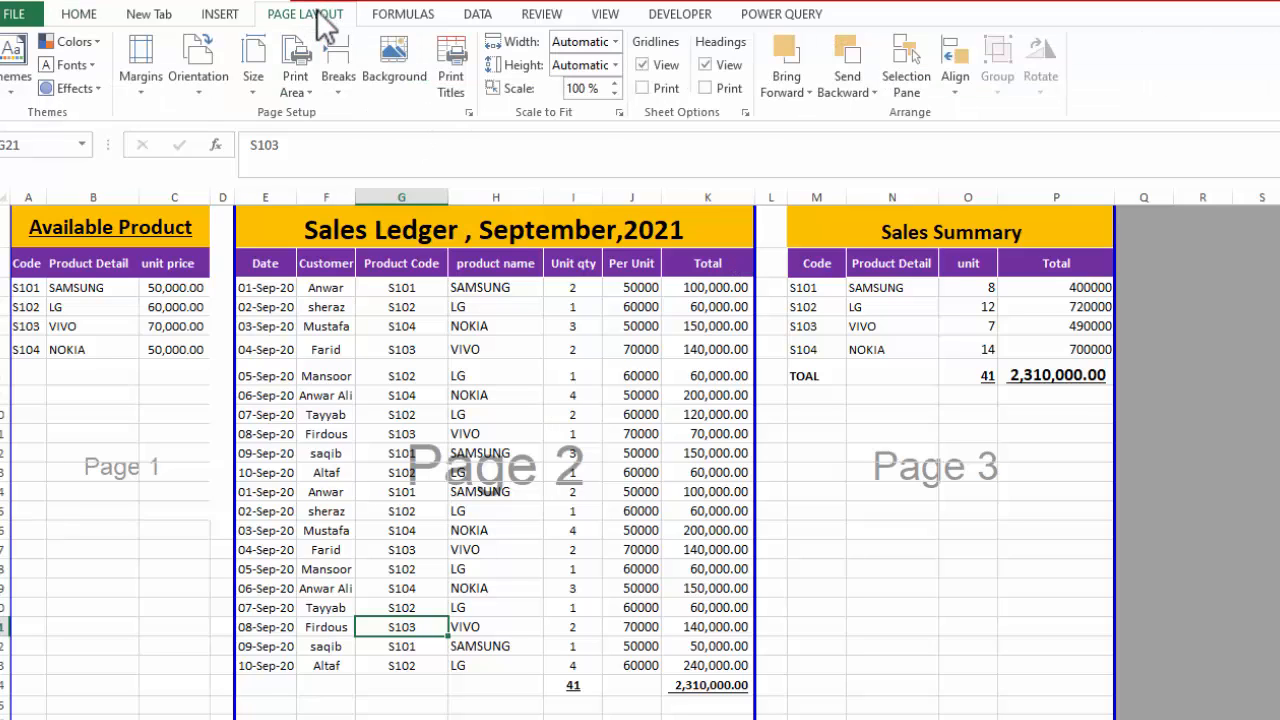
pyautogui.click(337, 91)
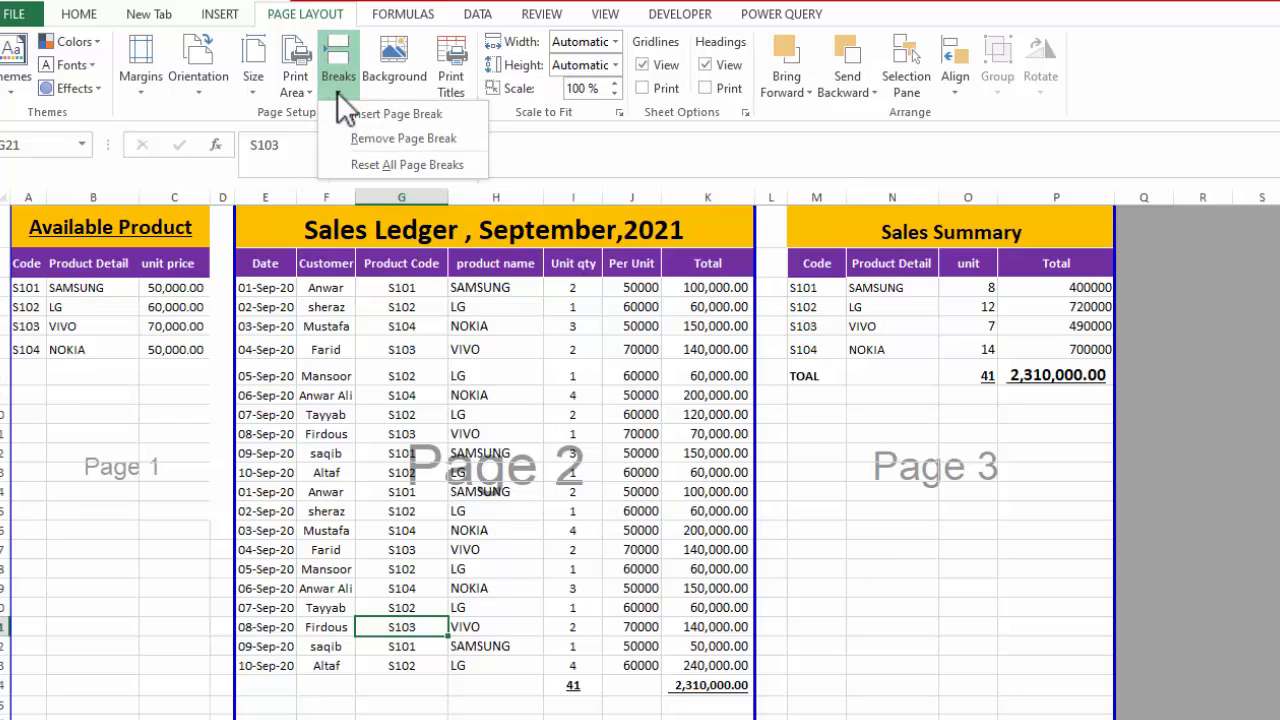
pyautogui.click(372, 139)
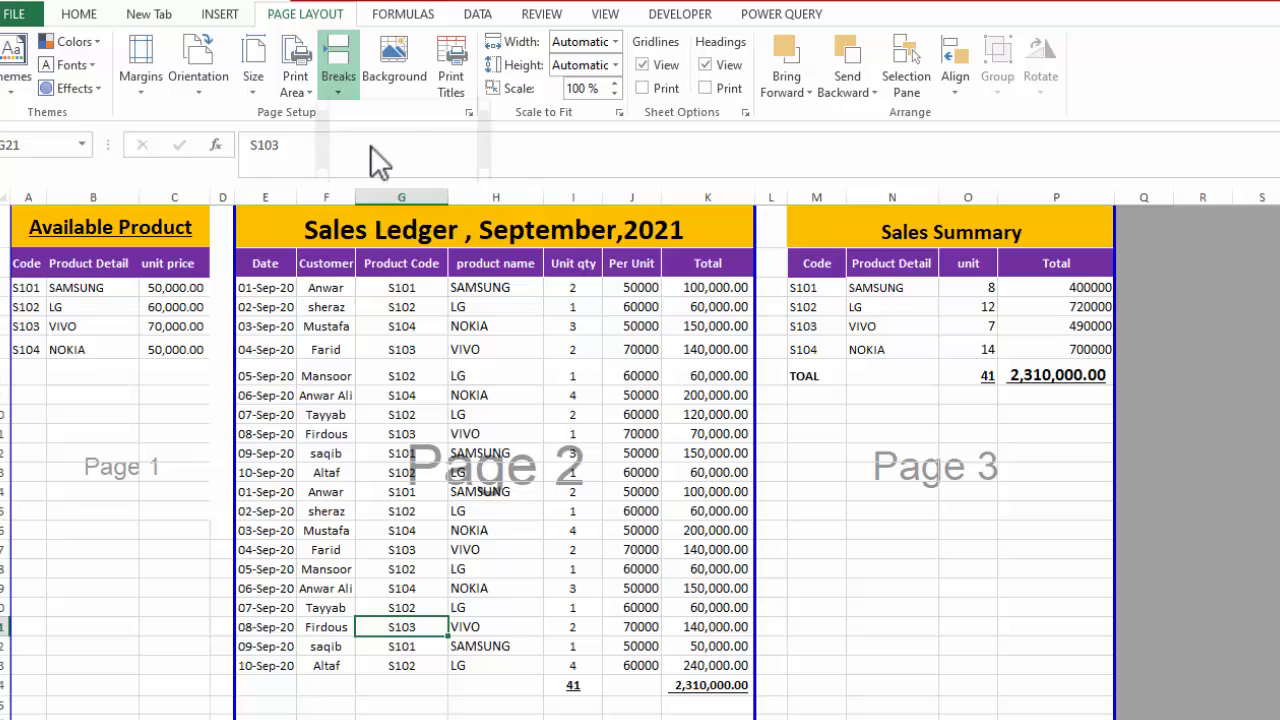
pyautogui.click(771, 414)
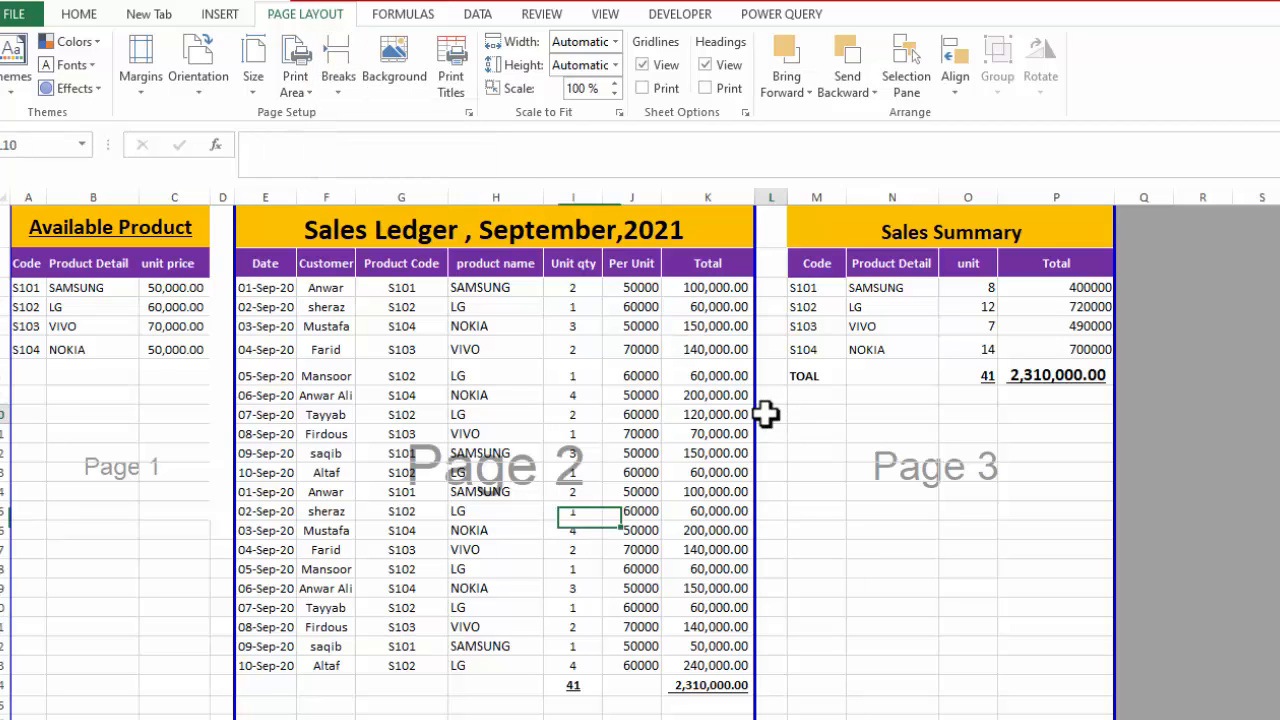
pyautogui.click(342, 92)
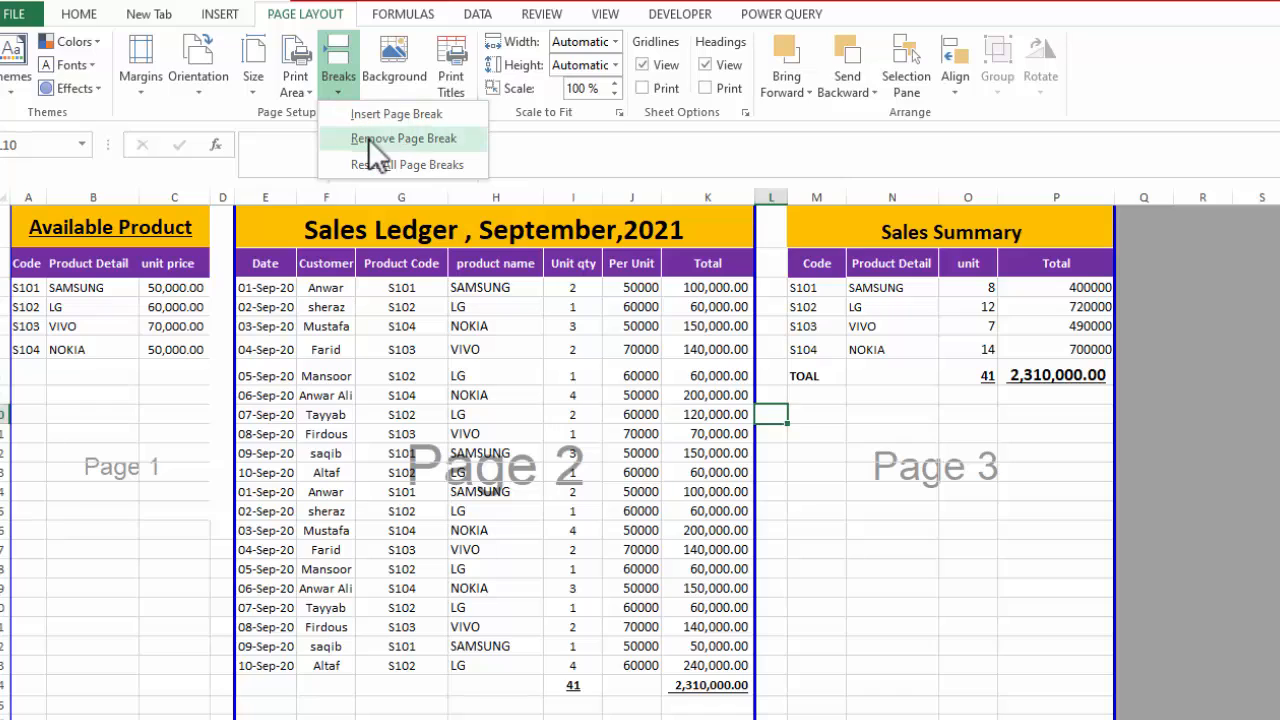
pyautogui.click(368, 140)
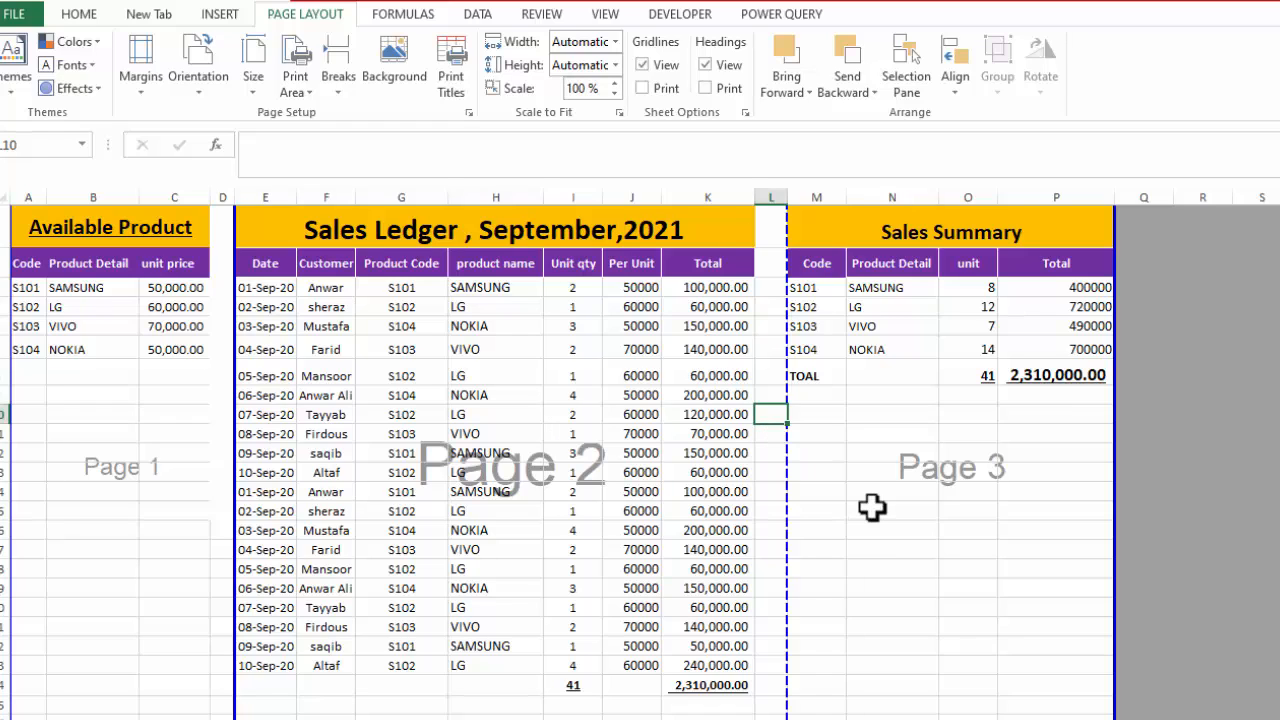
# Step: Try to remove the page break in front of the Sales Ledger table from cells G8 and D11
pyautogui.click(222, 428)
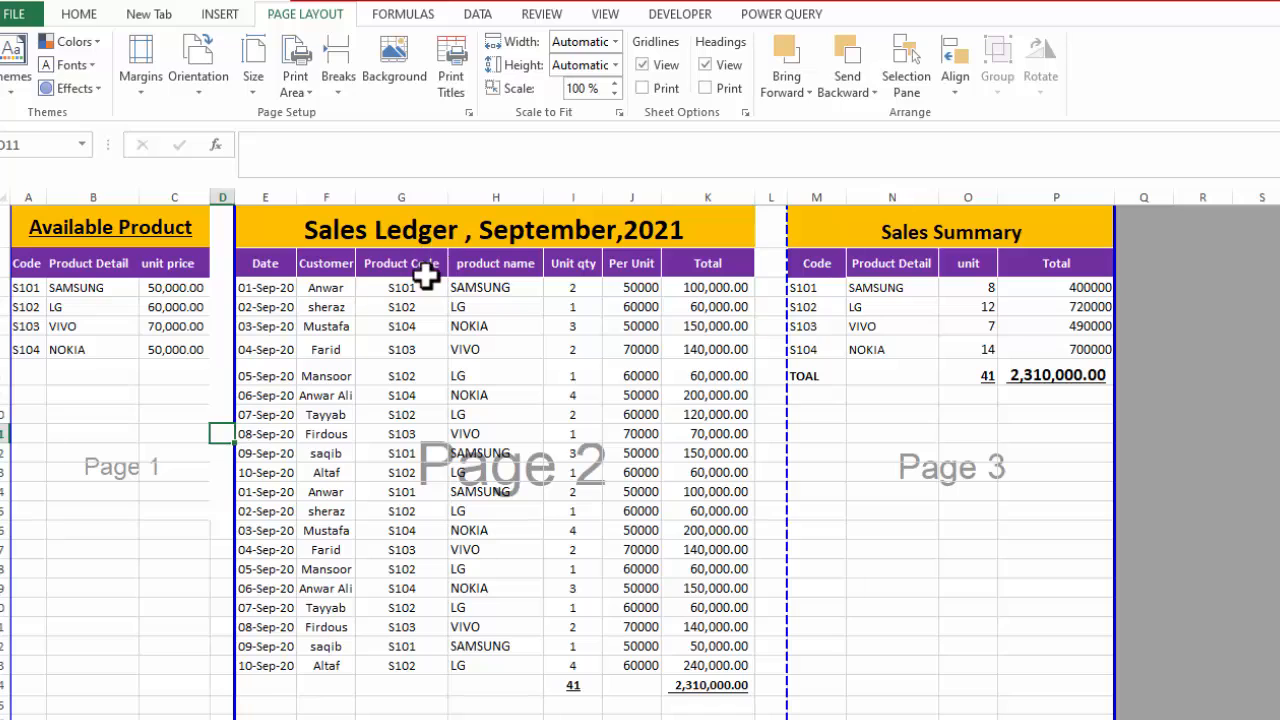
pyautogui.click(432, 368)
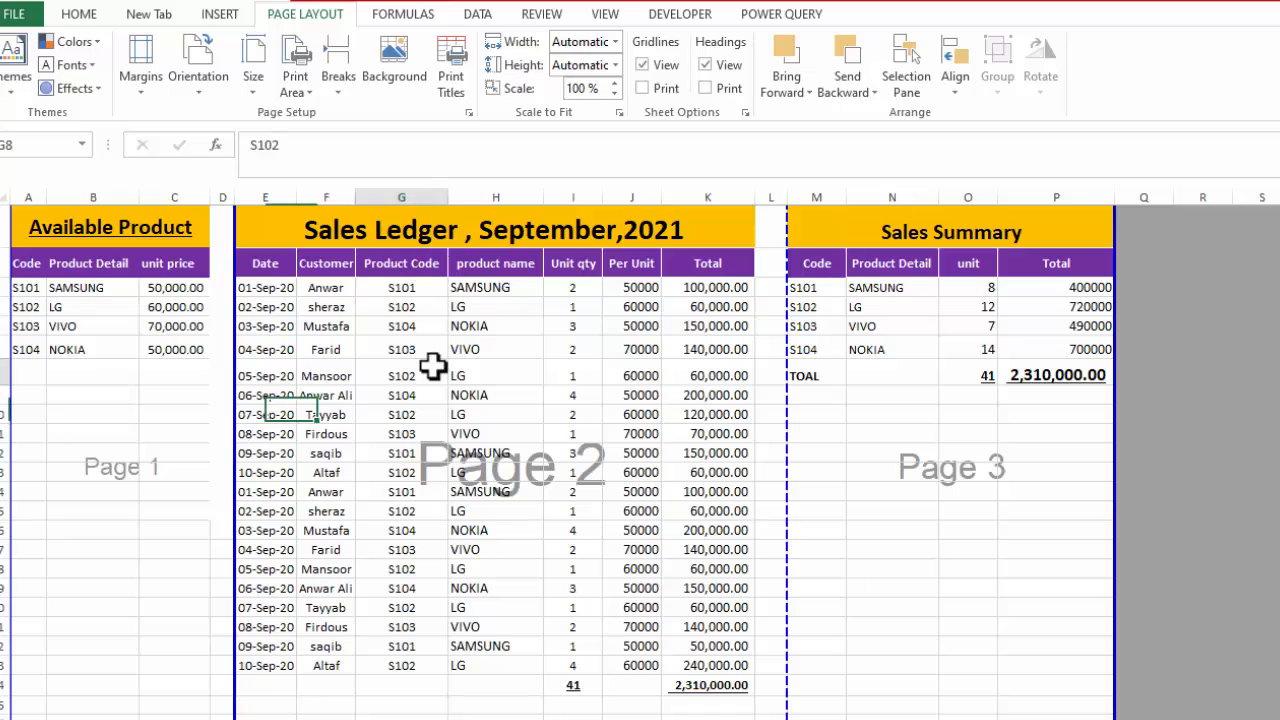
pyautogui.click(341, 85)
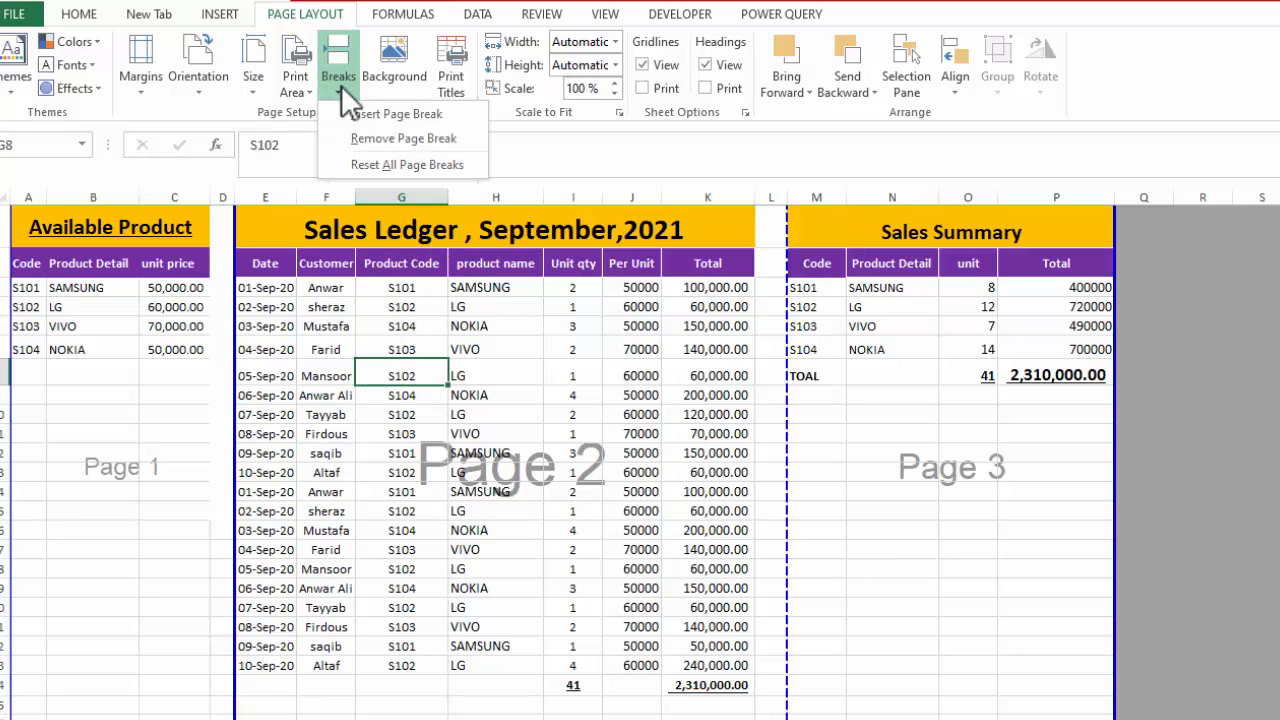
pyautogui.click(389, 138)
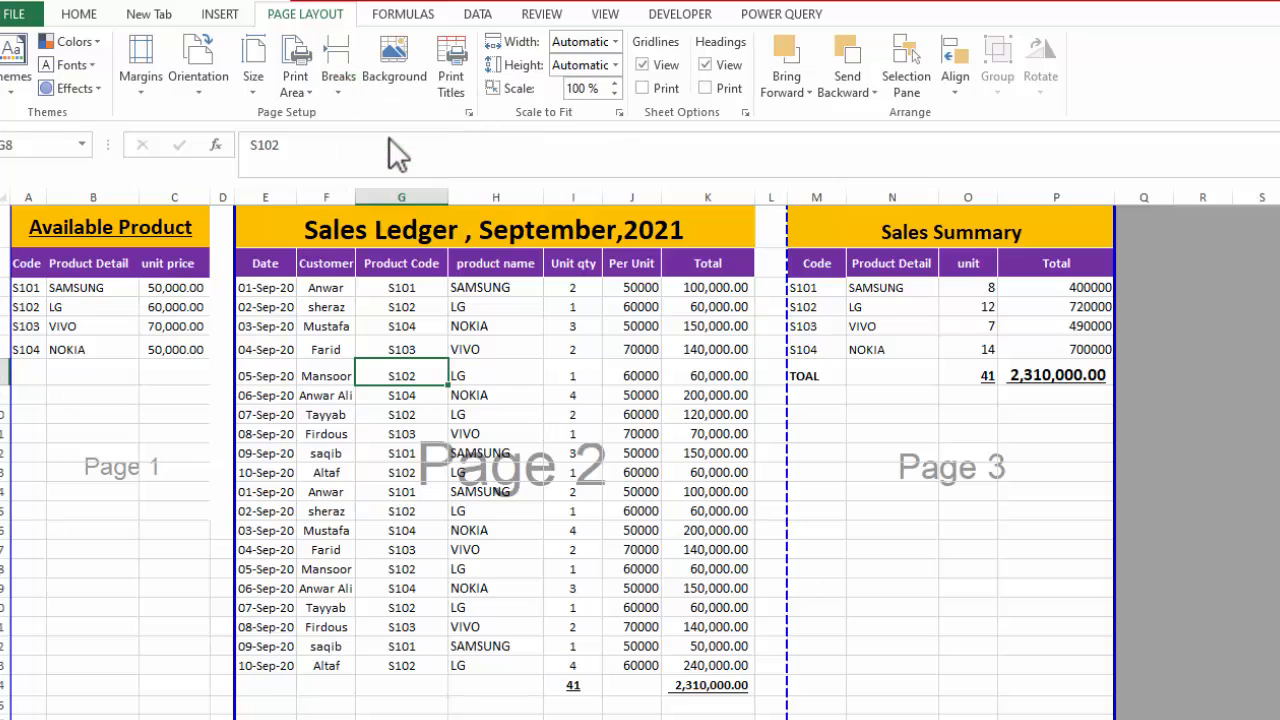
pyautogui.click(222, 432)
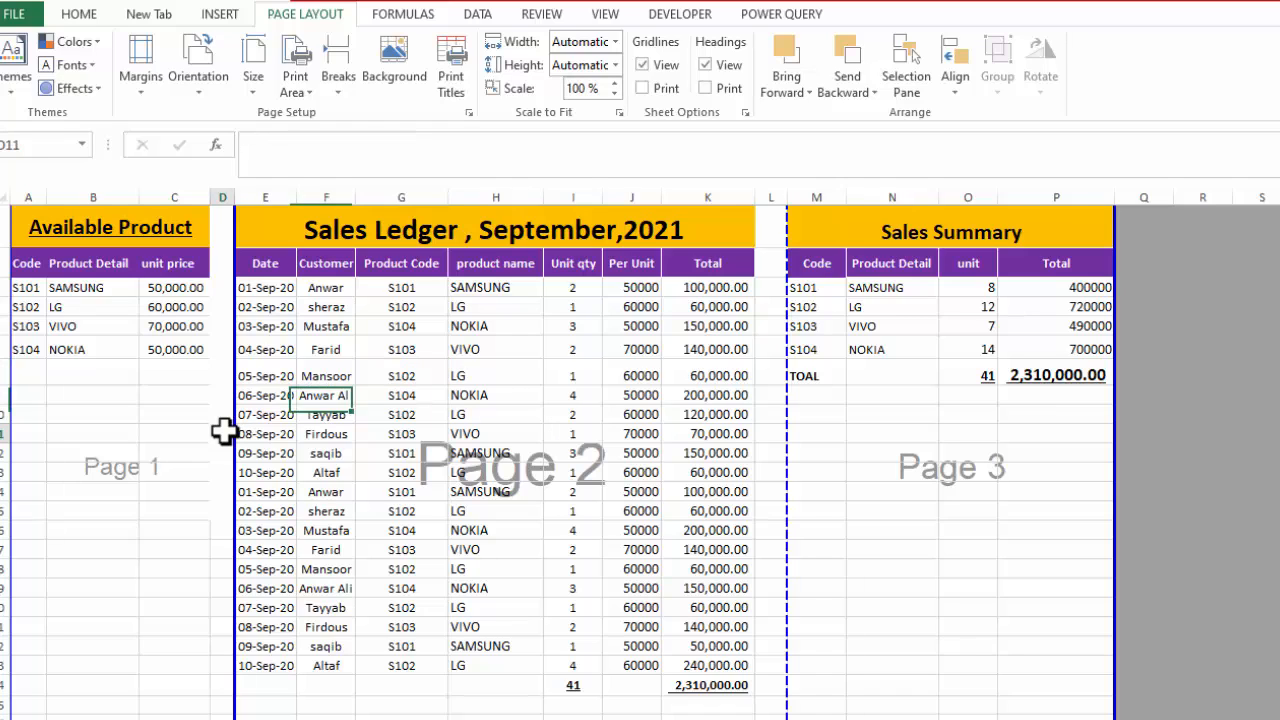
pyautogui.click(346, 86)
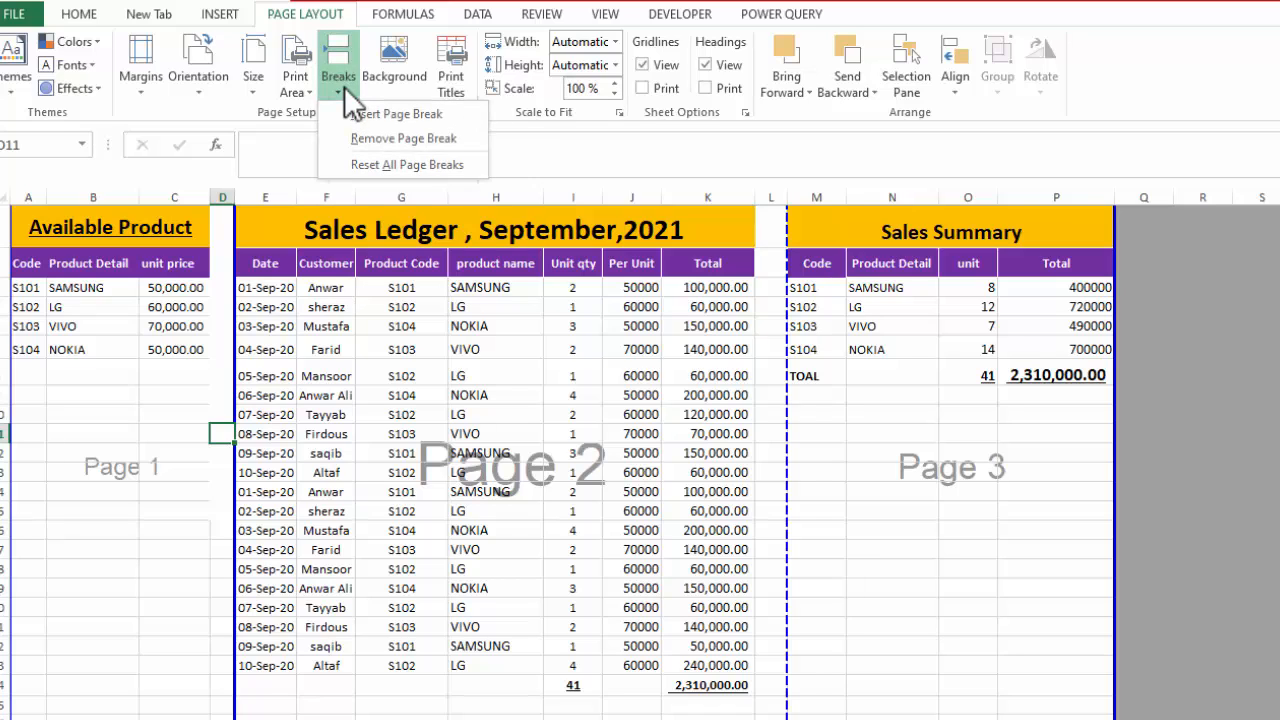
pyautogui.click(364, 143)
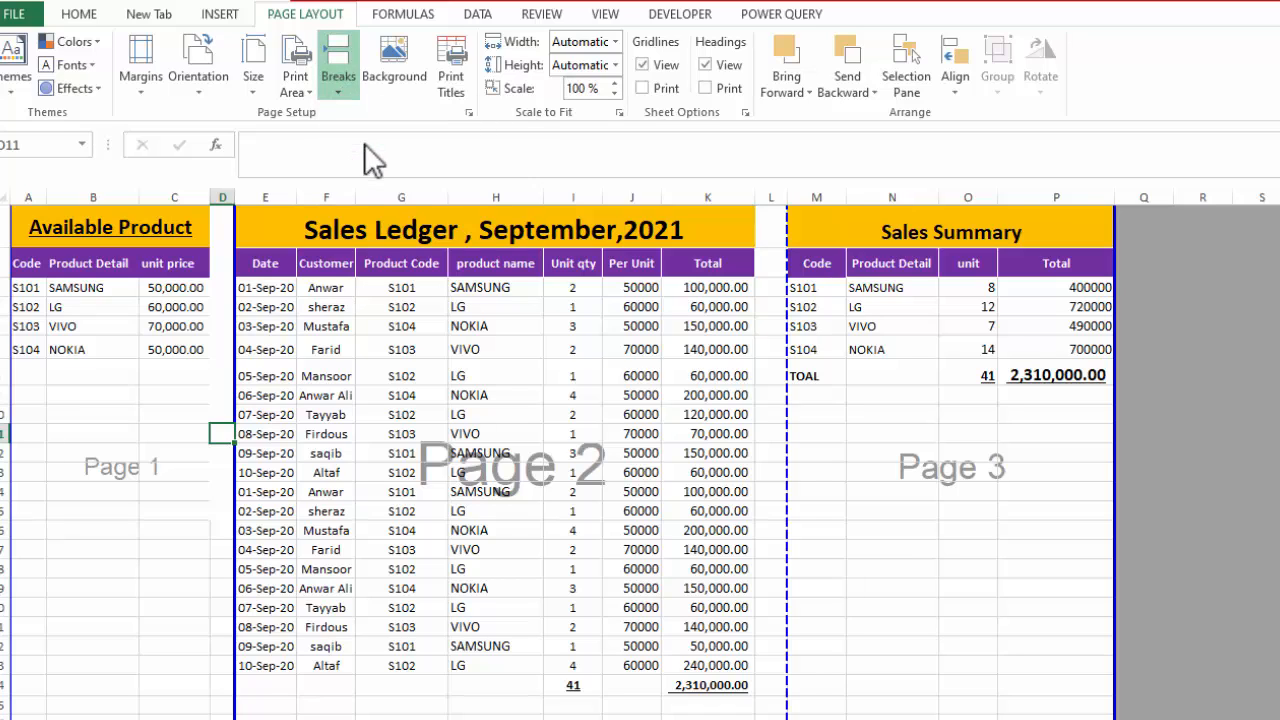
# Step: Remove the page break in front of the Sales Ledger's Date column, using cell E11
pyautogui.click(250, 432)
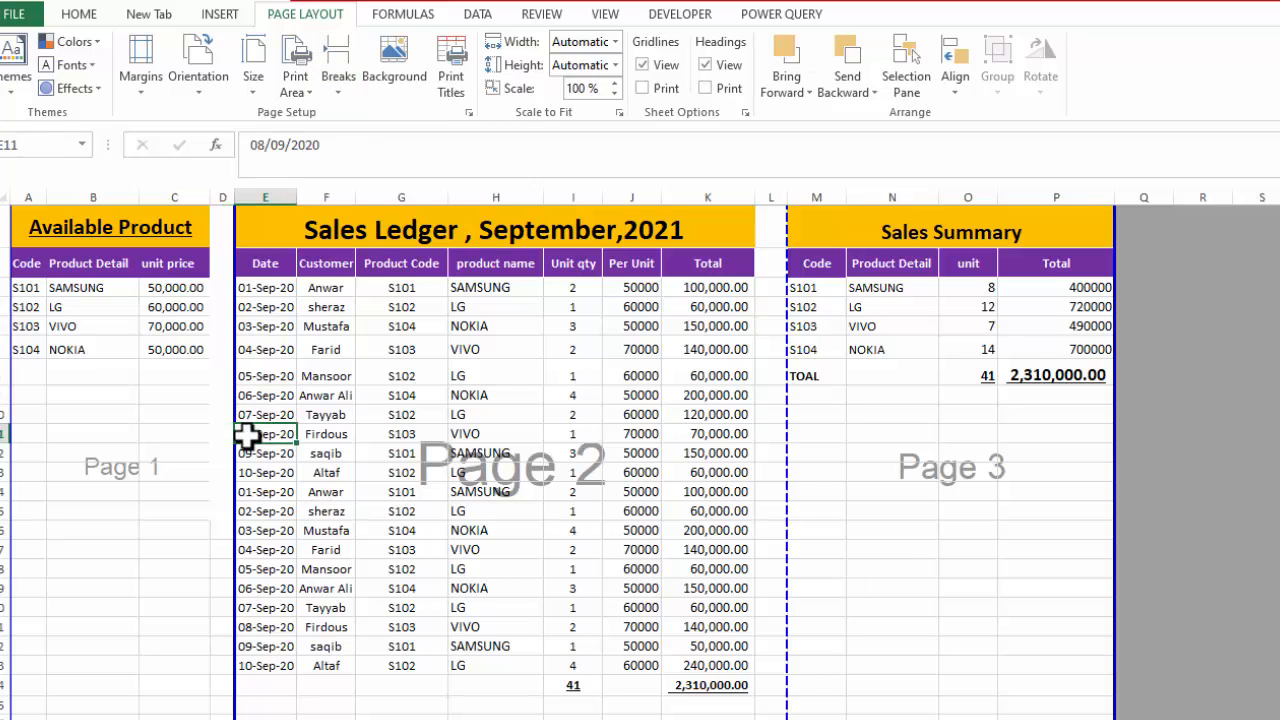
pyautogui.click(342, 96)
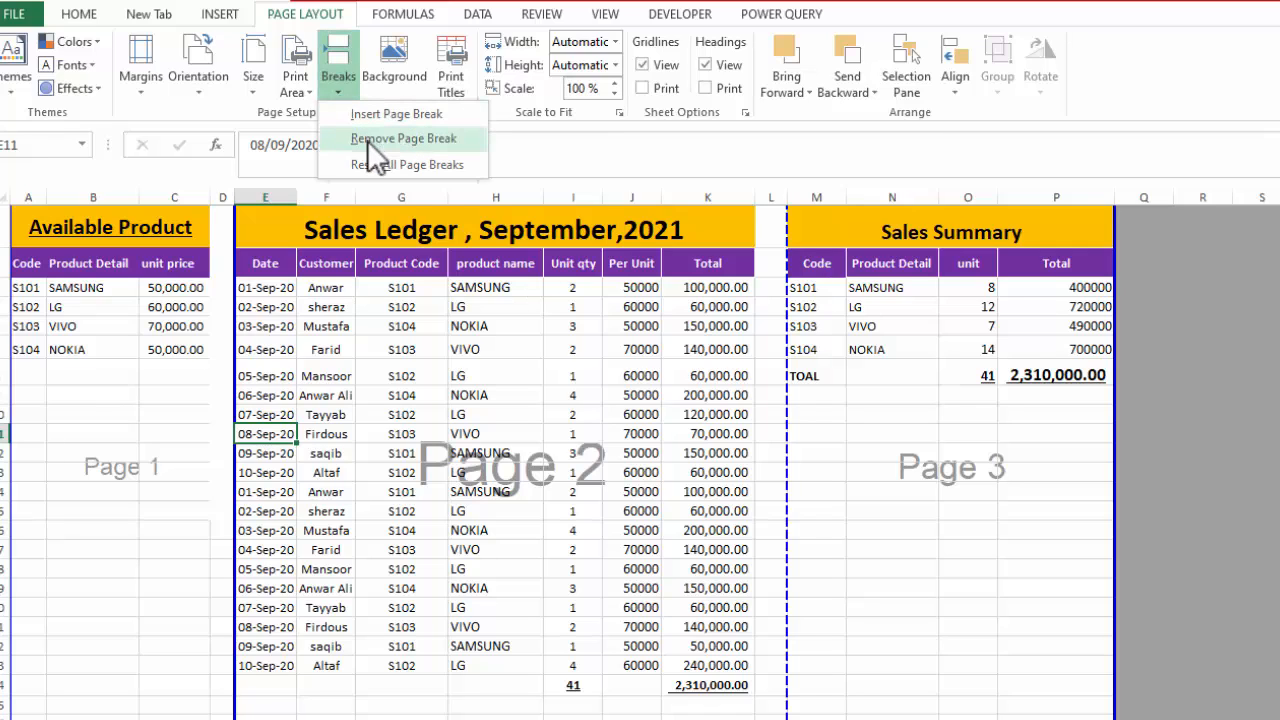
pyautogui.click(367, 140)
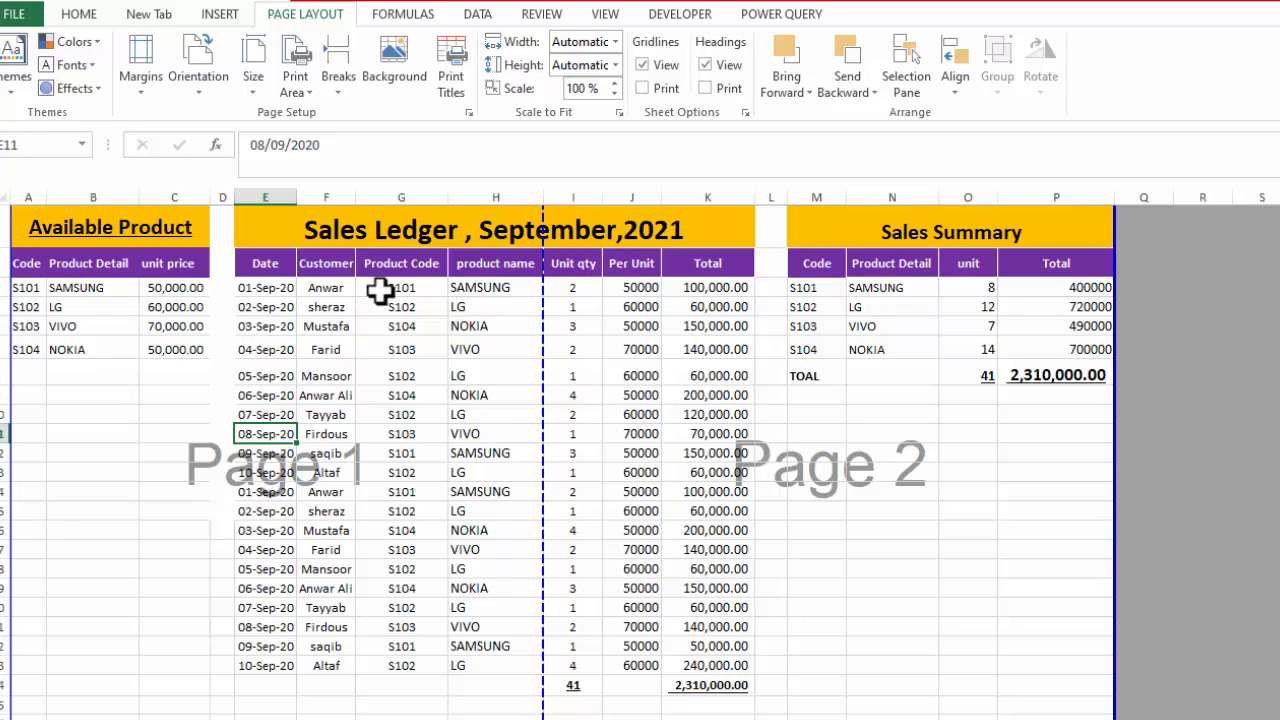
# Step: Check in the print preview how the tables are split across the two pages, and return to the sheet
pyautogui.hotkey('ctrl', 'p')
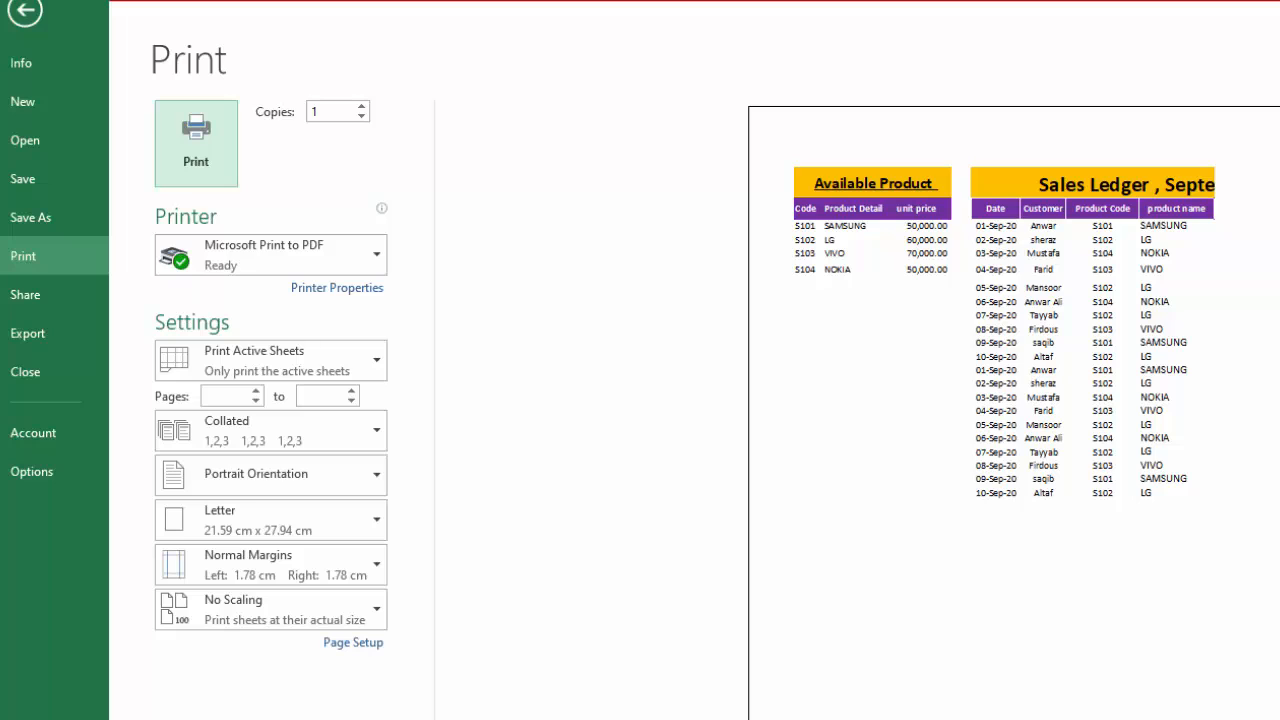
pyautogui.scroll(-1, 1014, 413)
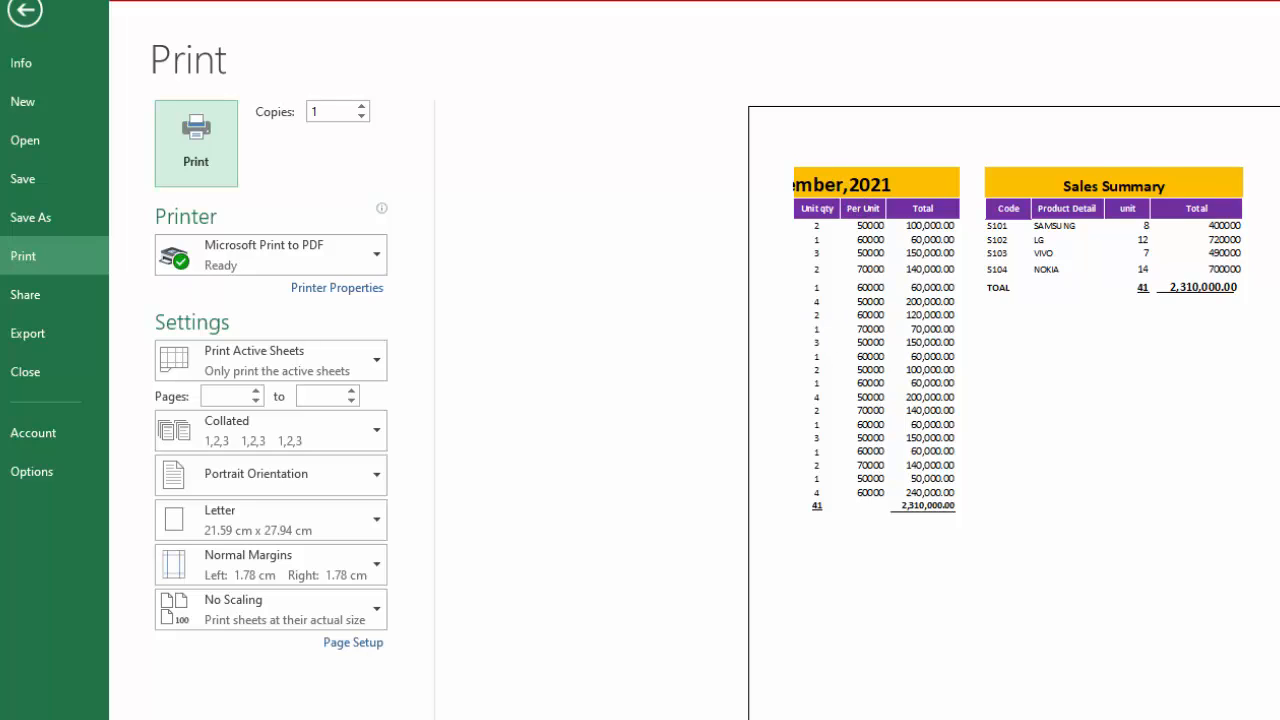
pyautogui.scroll(1, 1014, 413)
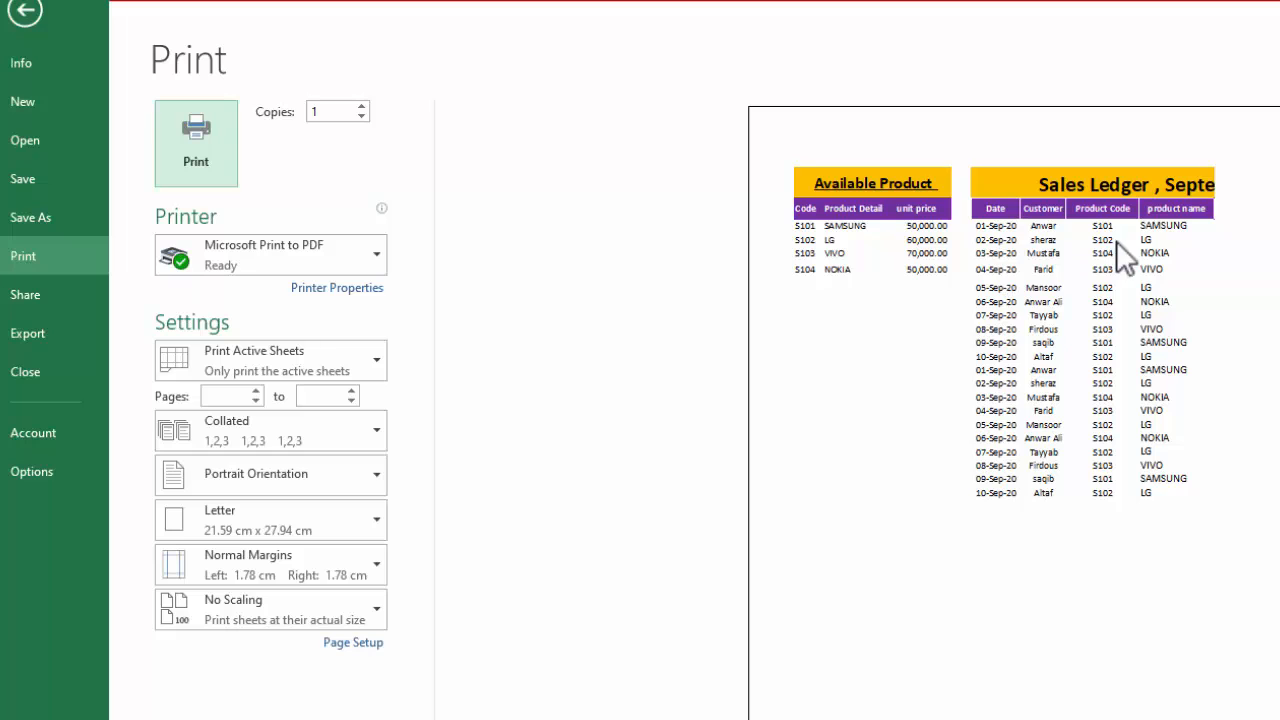
pyautogui.press('Escape')
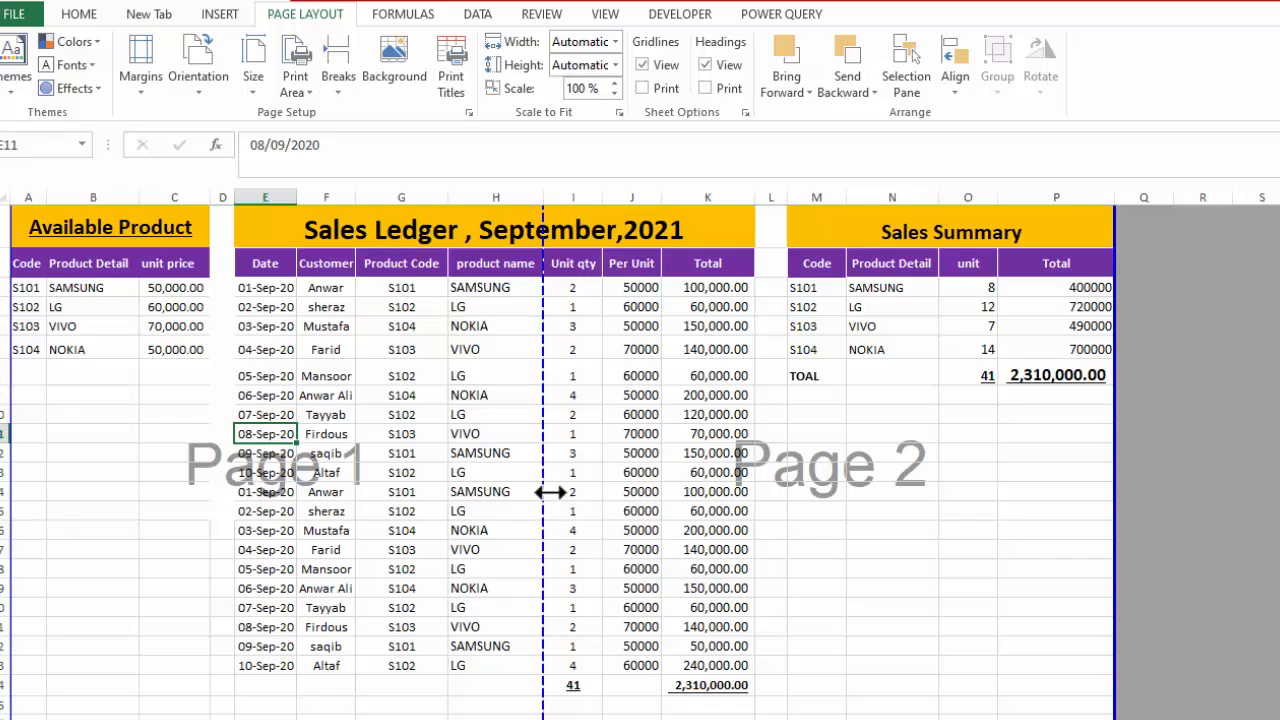
# Step: Move the page break to just after the Sales Ledger's Total column and check both pages in the print preview
pyautogui.moveTo(543, 491); pyautogui.dragTo(773, 512)
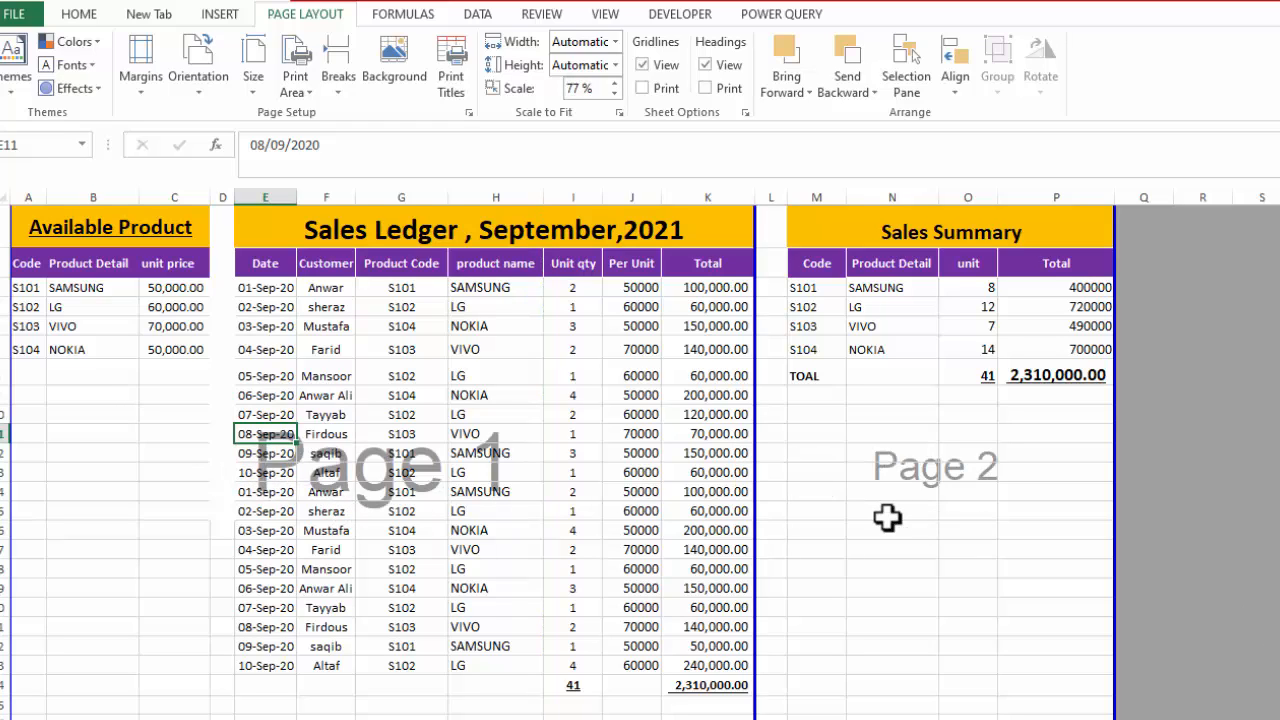
pyautogui.hotkey('ctrl', 'p')
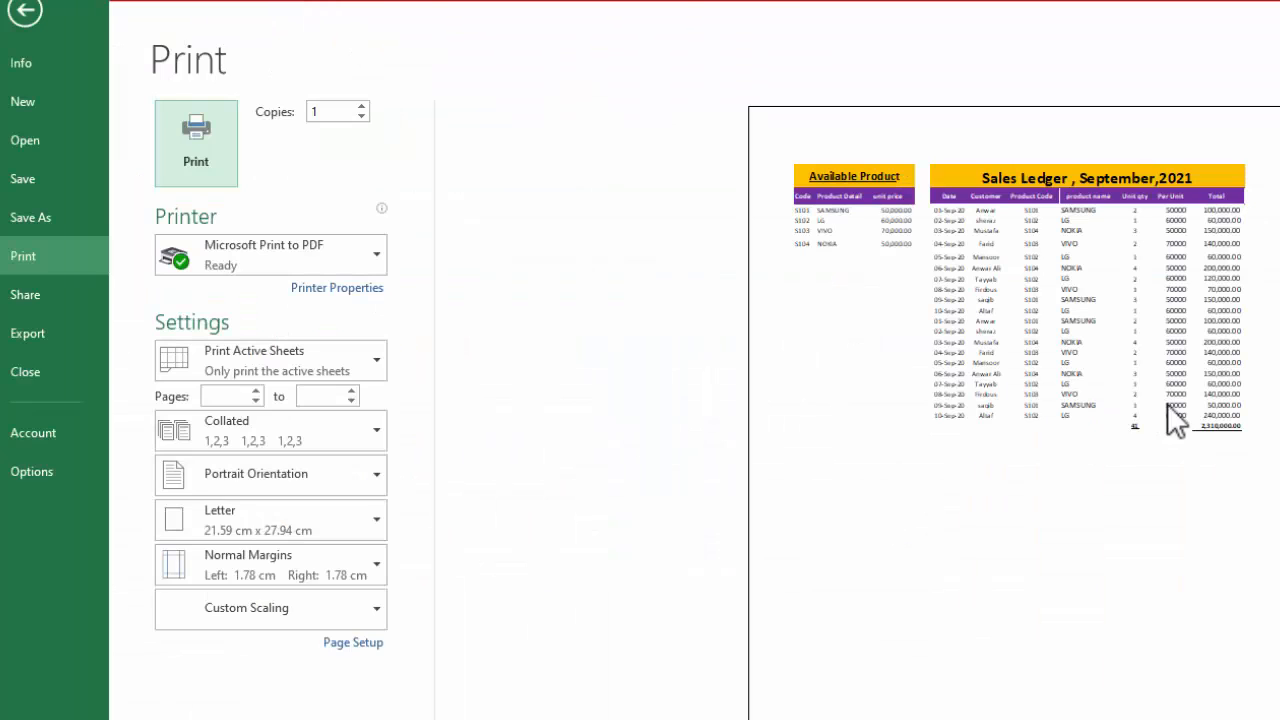
pyautogui.scroll(-1, 1088, 388)
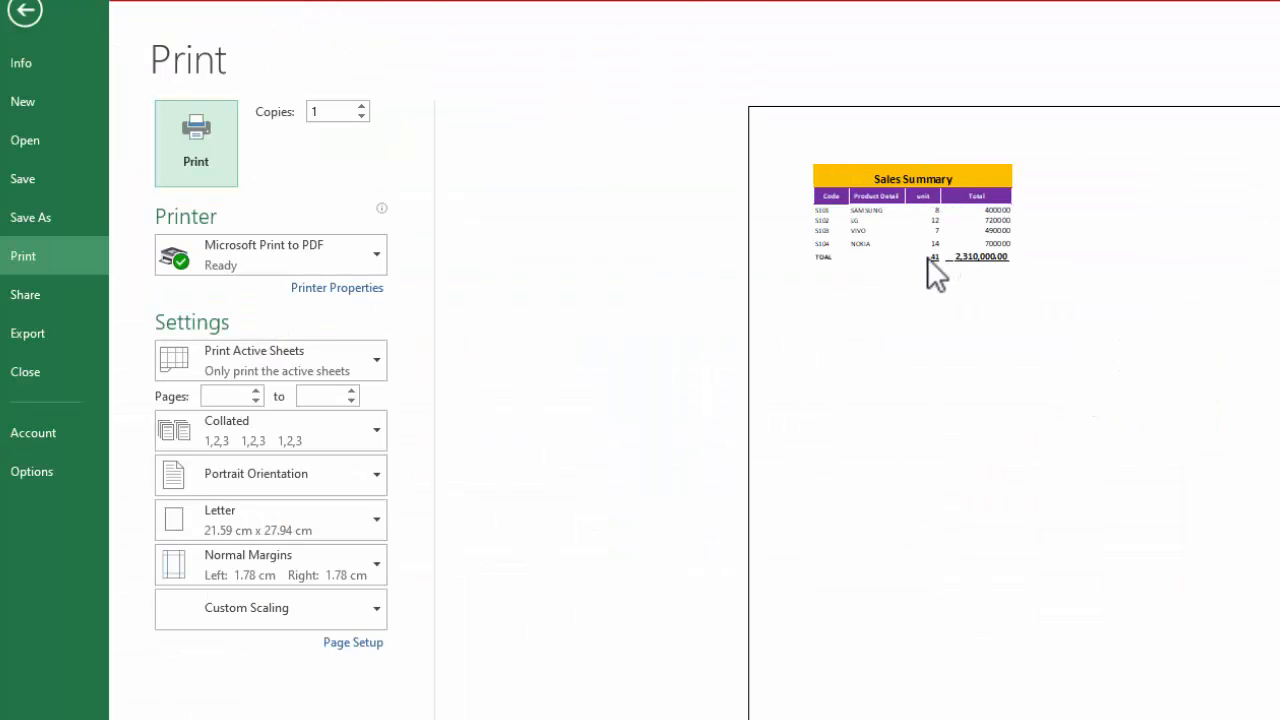
pyautogui.scroll(1, 906, 320)
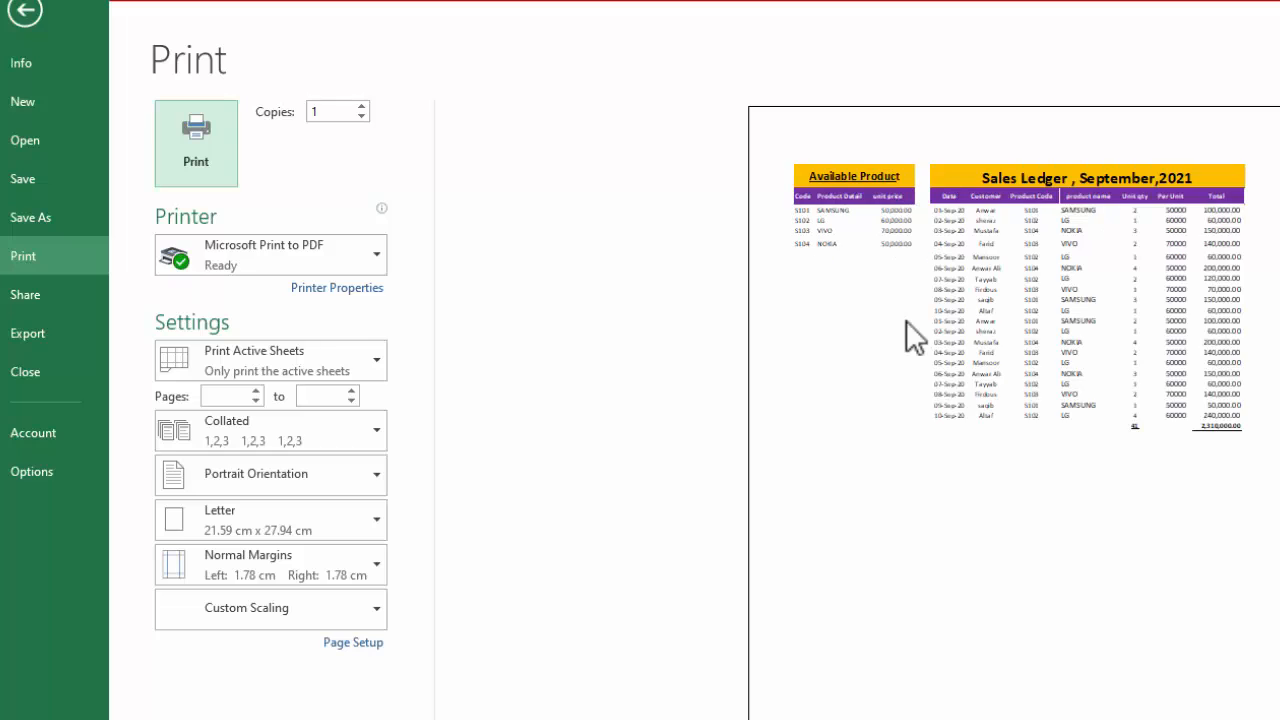
pyautogui.press('Escape')
pyautogui.hotkey('ctrl', 'p')
pyautogui.scroll(-1, 1014, 388)
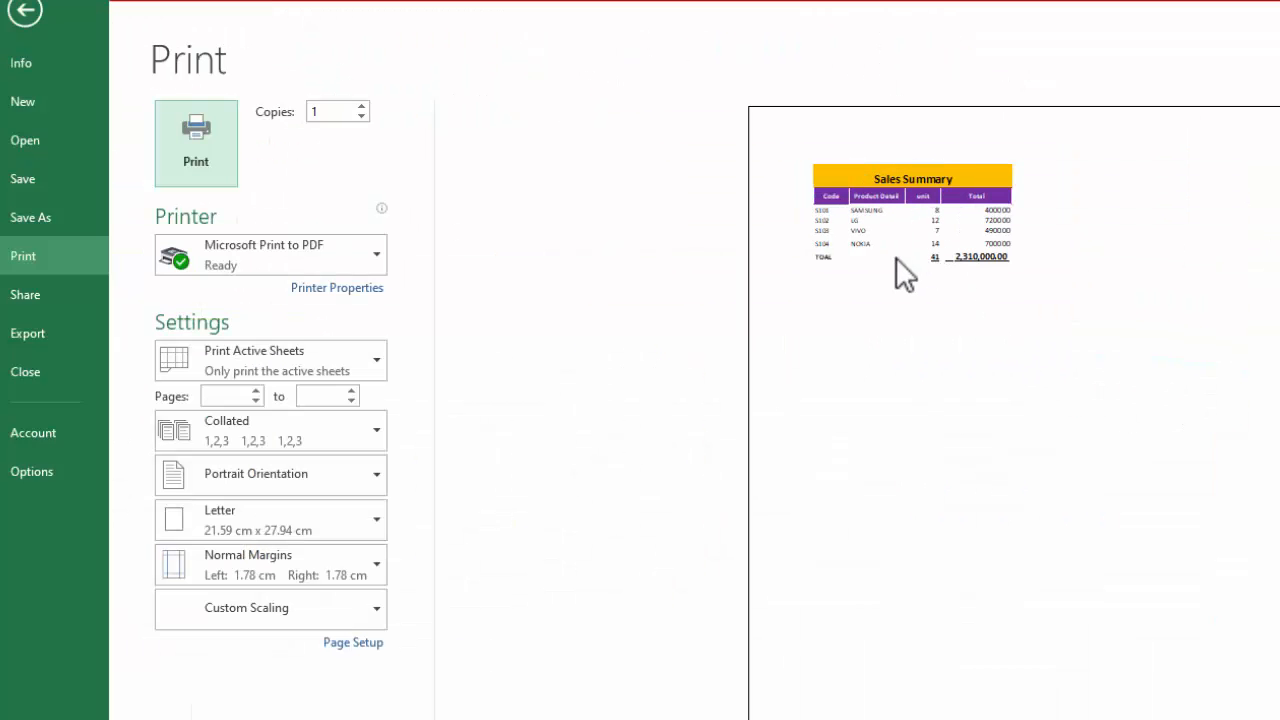
pyautogui.press('Escape')
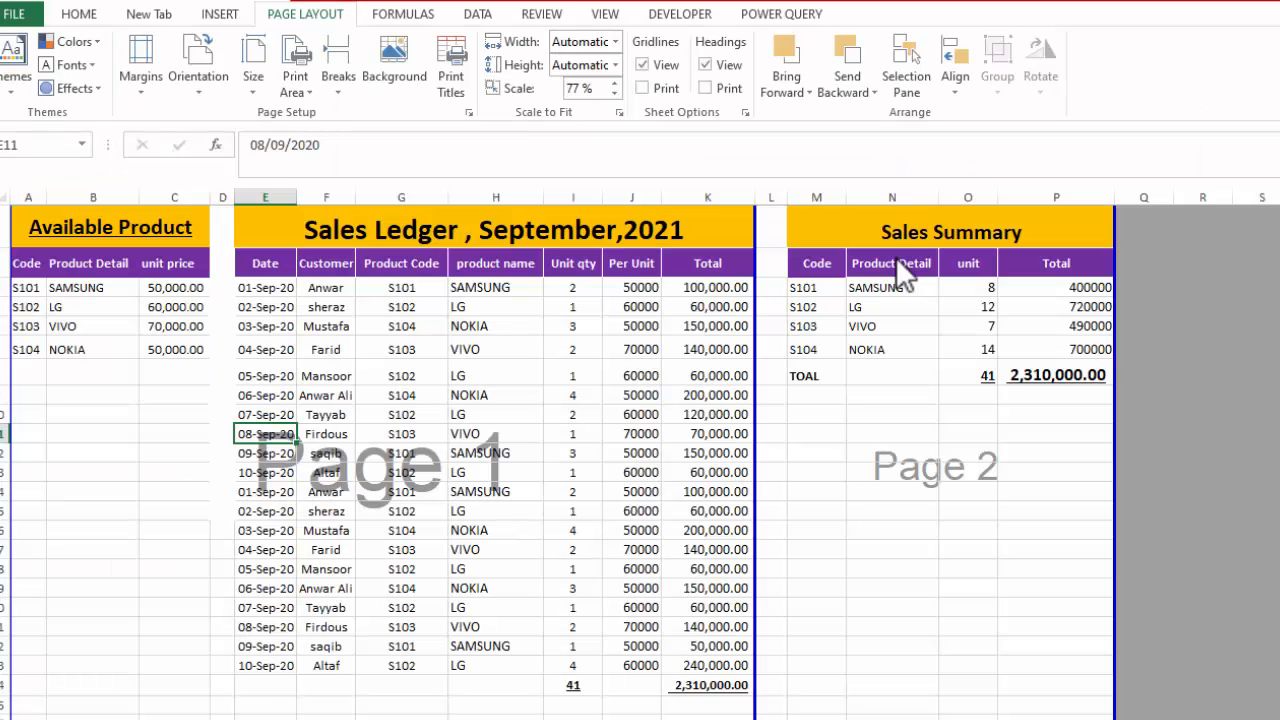
# Step: Set the page orientation to Landscape and check the pages in the print preview
pyautogui.click(198, 96)
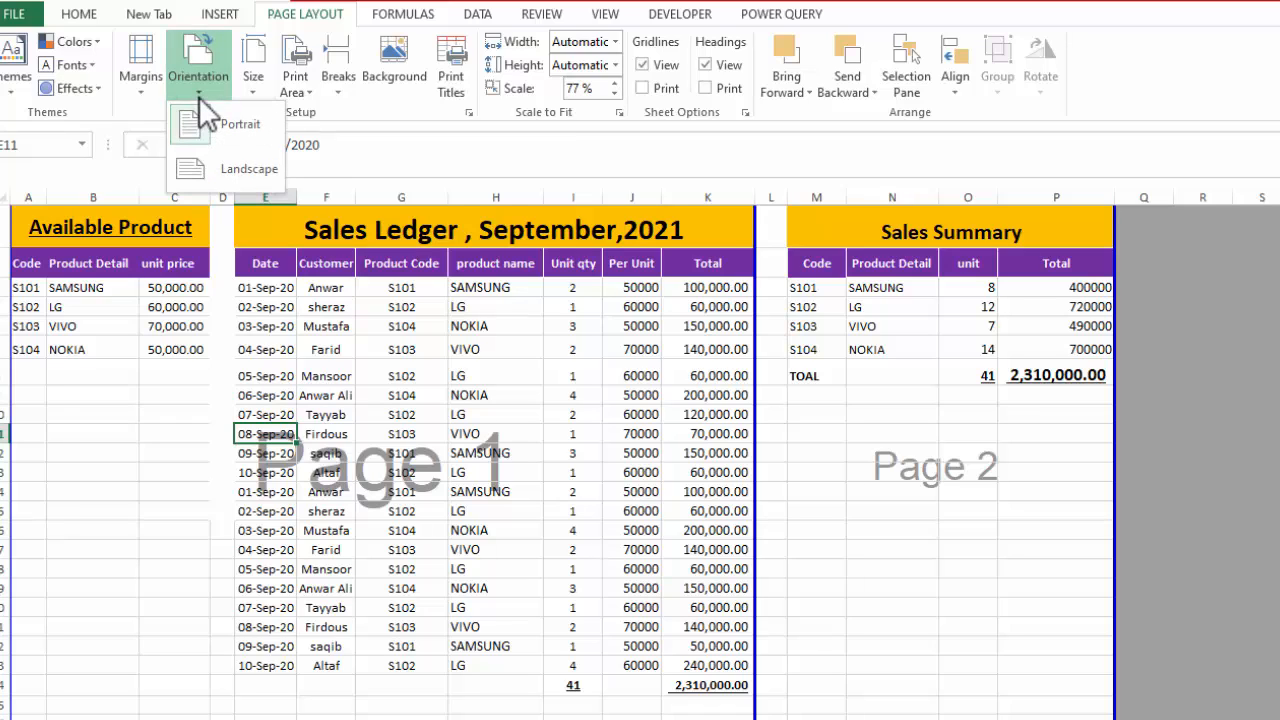
pyautogui.click(210, 170)
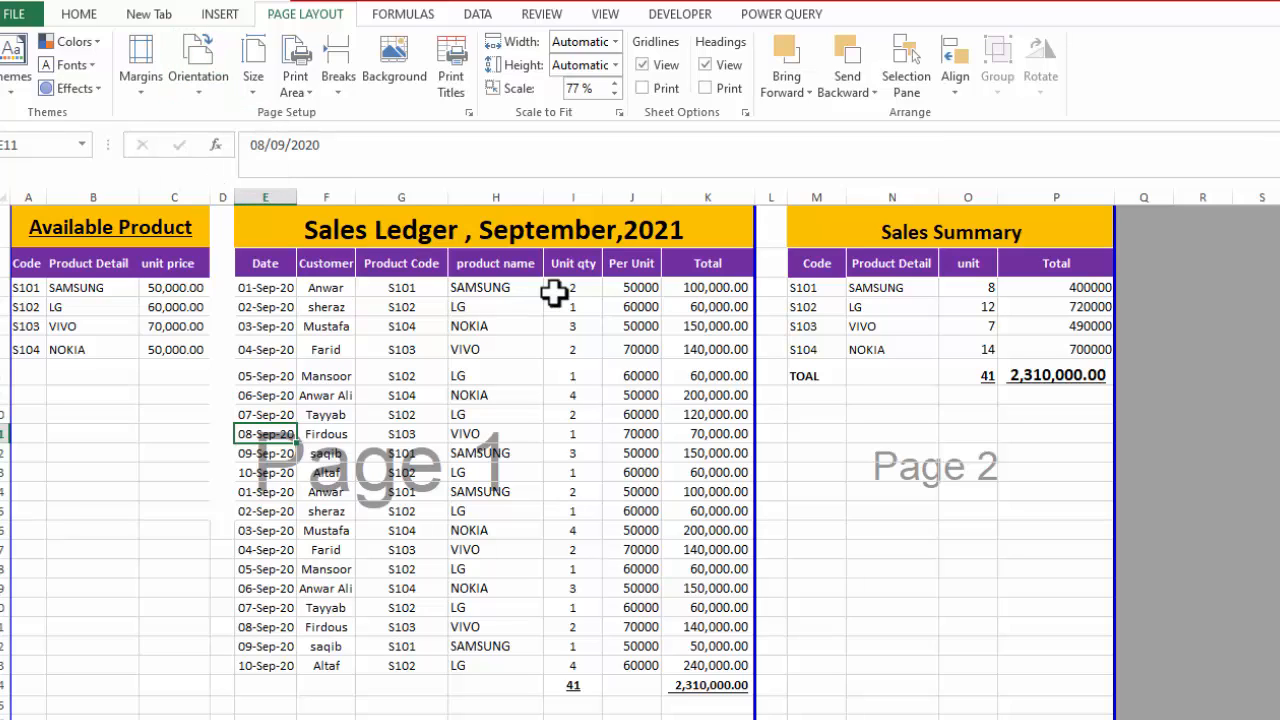
pyautogui.hotkey('ctrl', 'p')
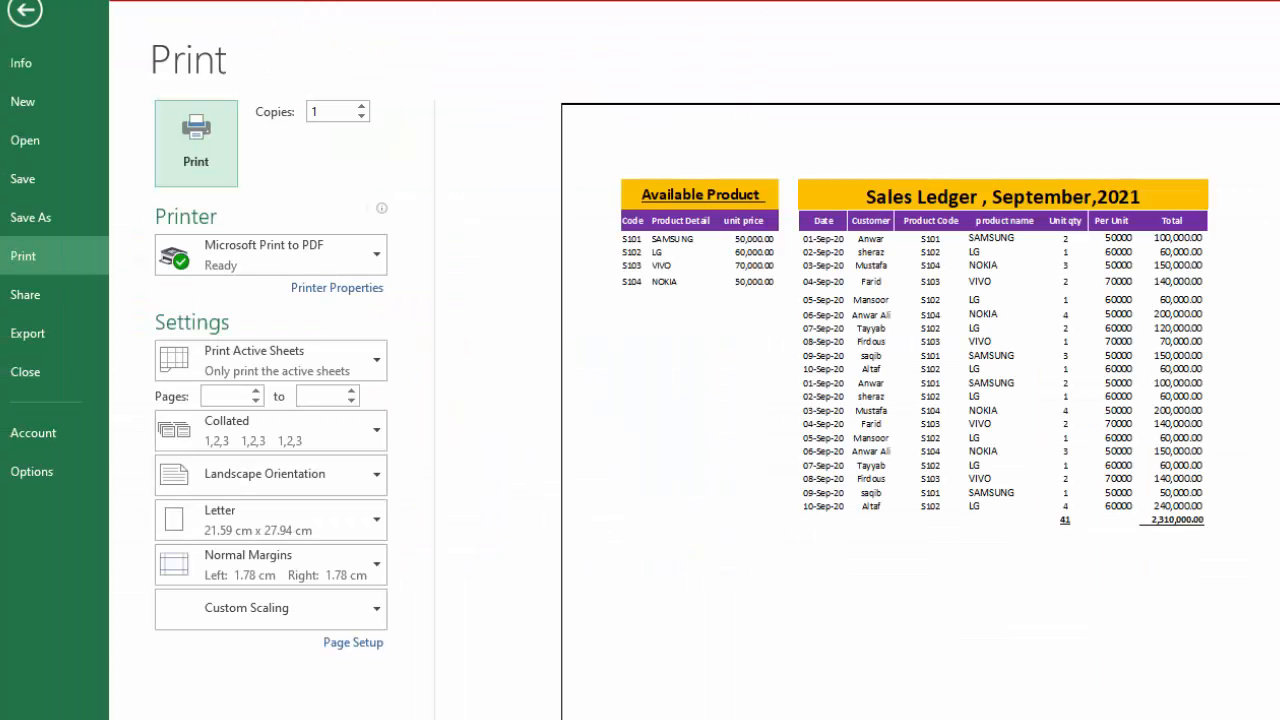
pyautogui.press('pagedown')
pyautogui.press('pageup')
pyautogui.press('Escape')
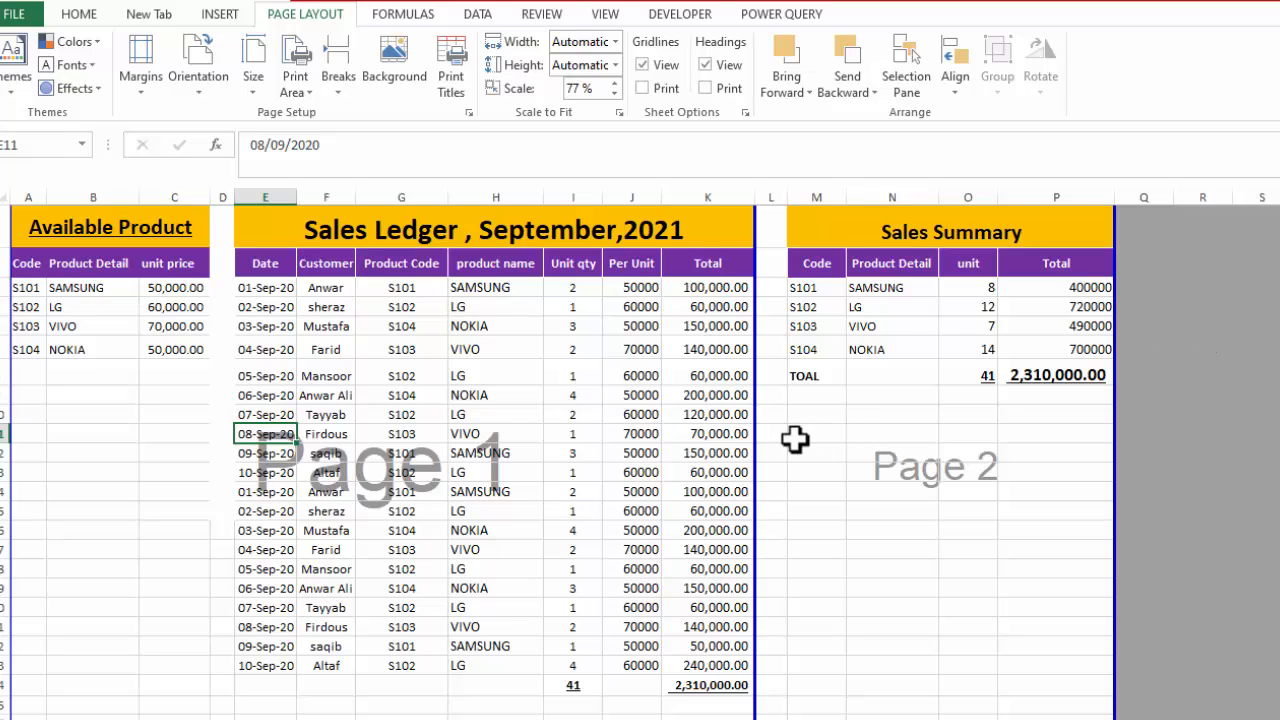
# Step: Move the page break to before the Date column, and from there to between the Unit qty and Per Unit columns
pyautogui.moveTo(754, 442); pyautogui.dragTo(234, 560)
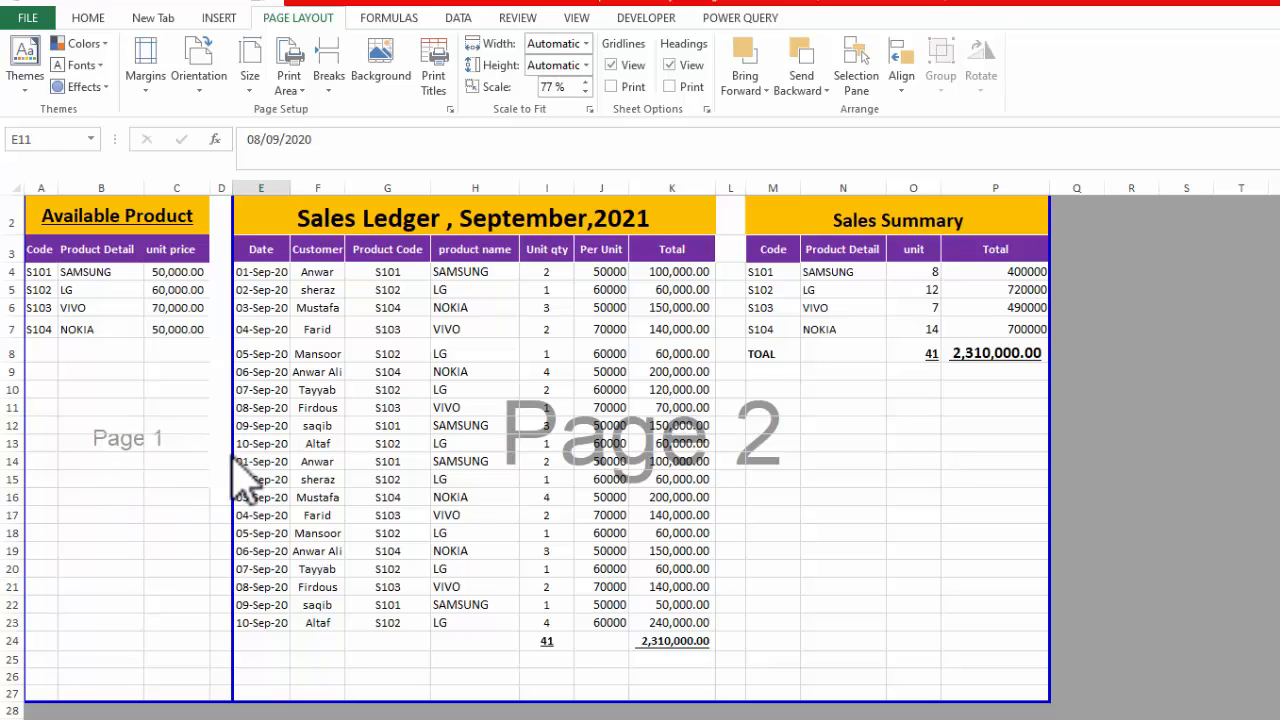
pyautogui.moveTo(231, 455); pyautogui.dragTo(578, 467)
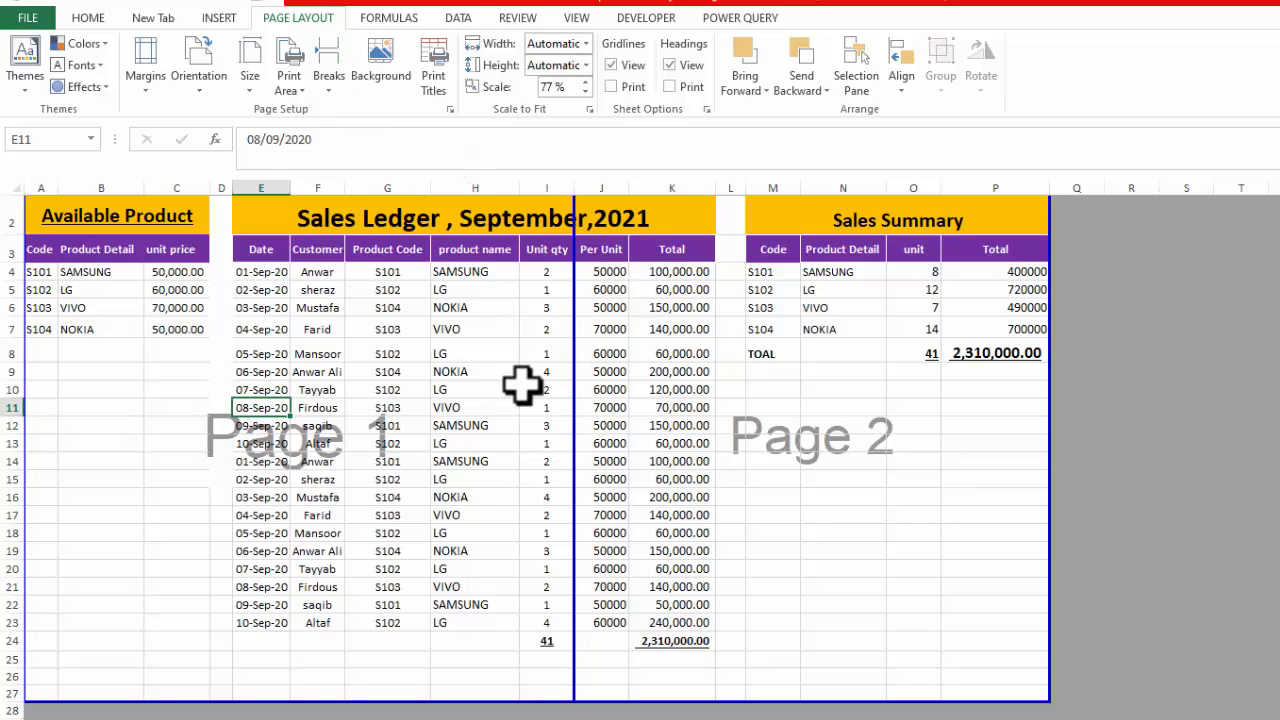
# Step: Remove the page break between the Unit qty and Per Unit columns
pyautogui.click(332, 92)
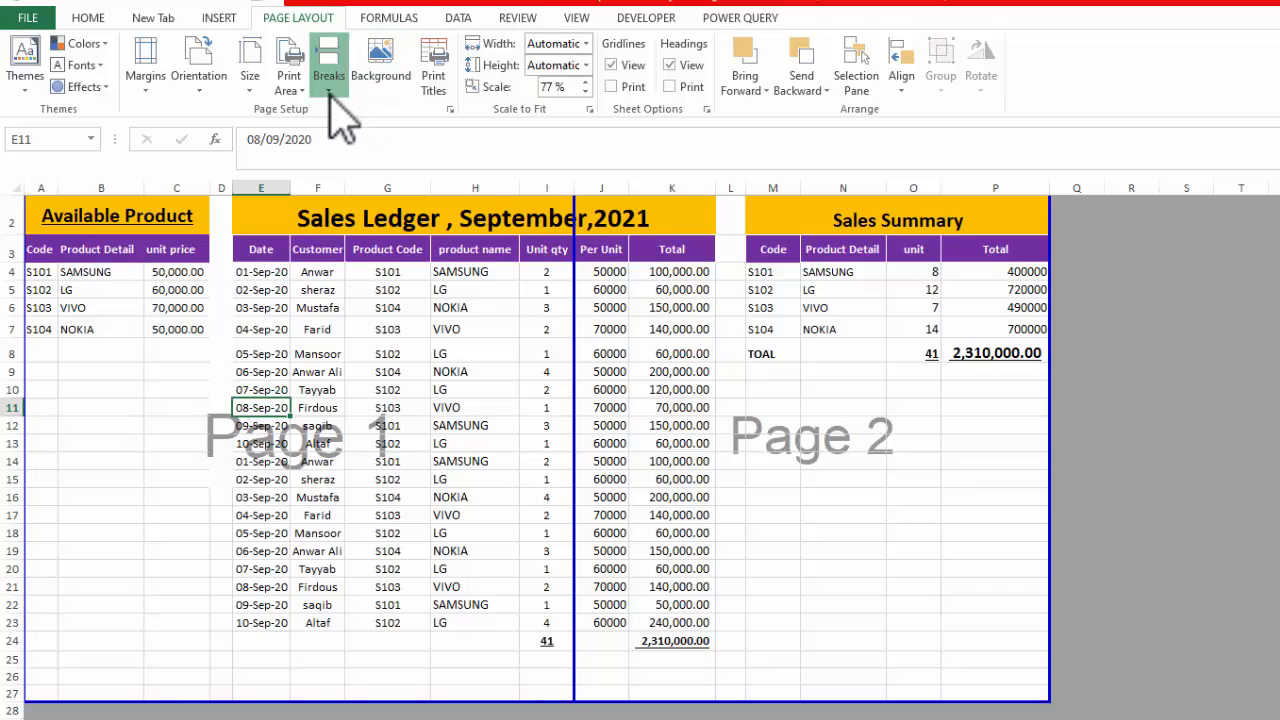
pyautogui.click(366, 157)
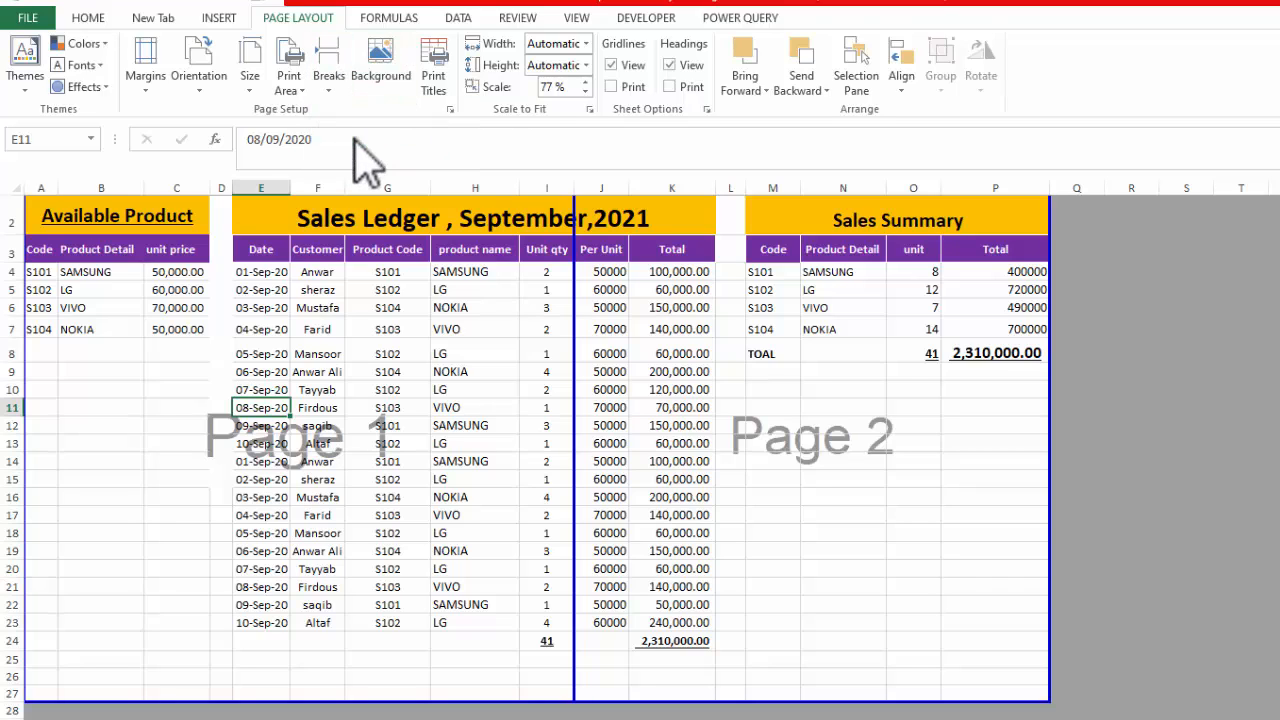
pyautogui.click(583, 424)
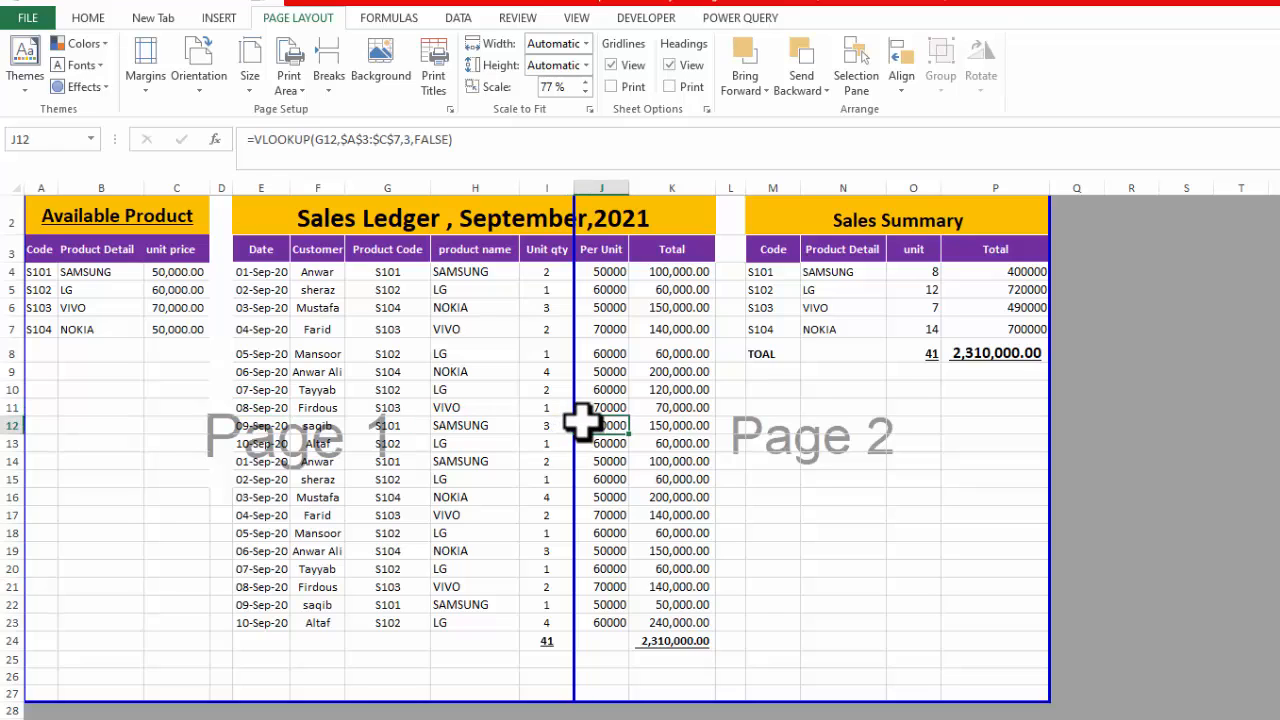
pyautogui.click(330, 88)
pyautogui.click(360, 157)
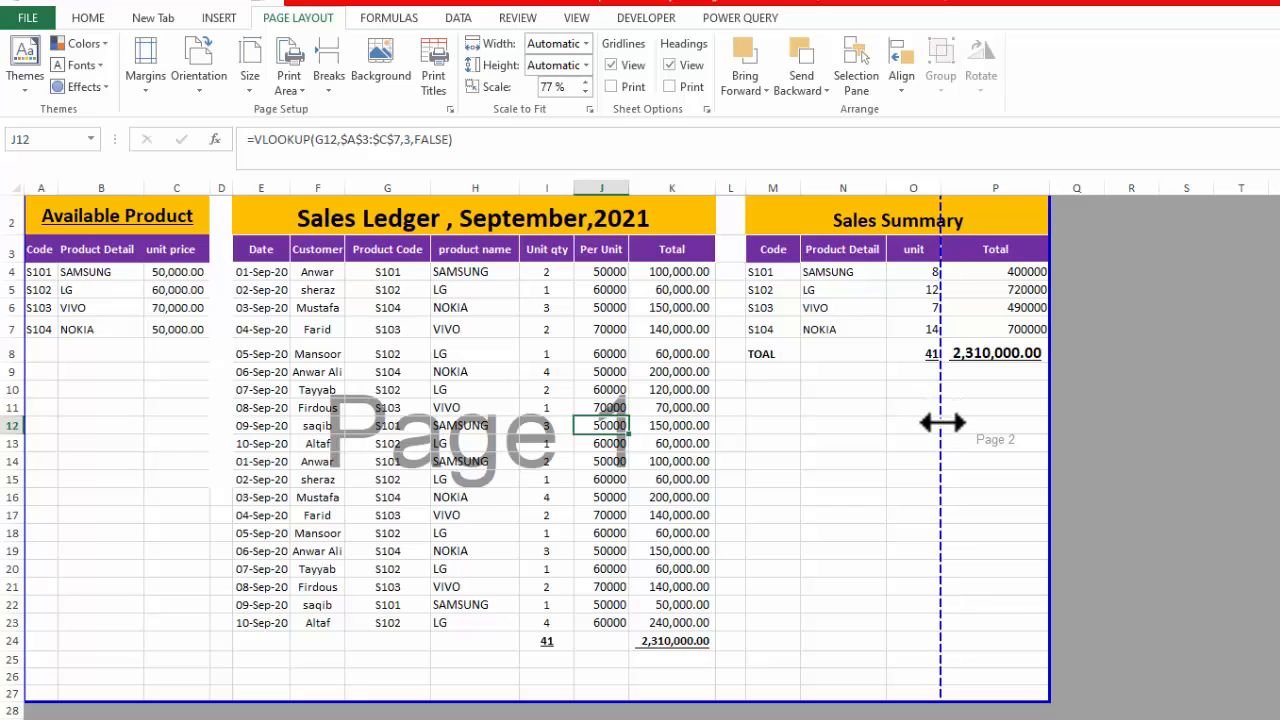
# Step: Move the page break to just after the Sales Ledger's Total column, and remove it from there using cell L12
pyautogui.moveTo(941, 423); pyautogui.dragTo(715, 428)
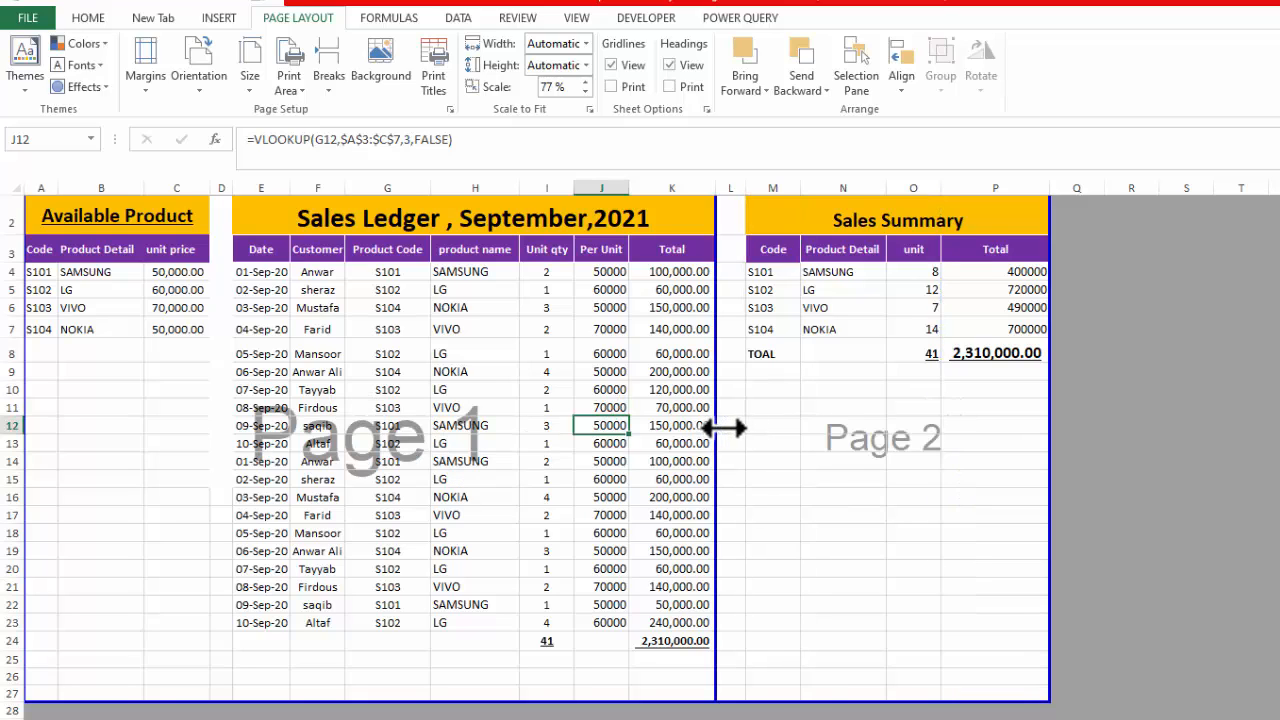
pyautogui.click(726, 427)
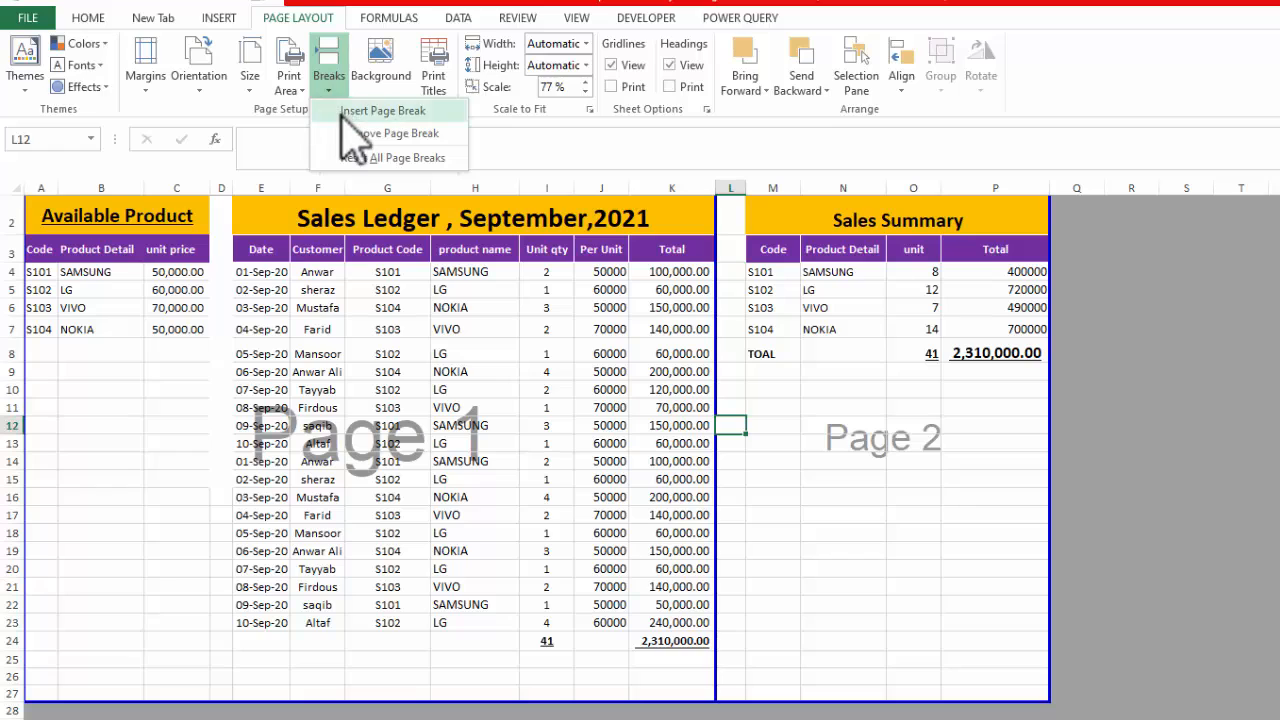
pyautogui.click(350, 134)
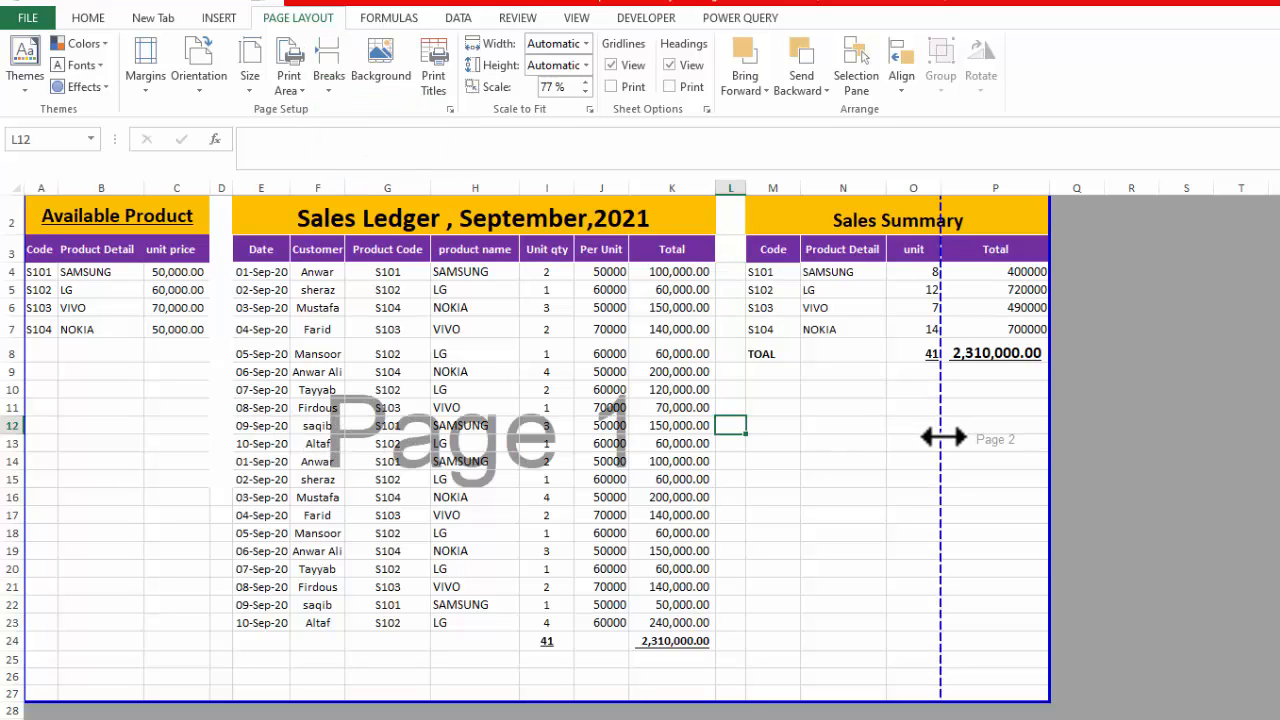
# Step: Place page breaks after the Customer column and the Sales Ledger's Total column, and remove the one before Product Code
pyautogui.moveTo(943, 437); pyautogui.dragTo(718, 453)
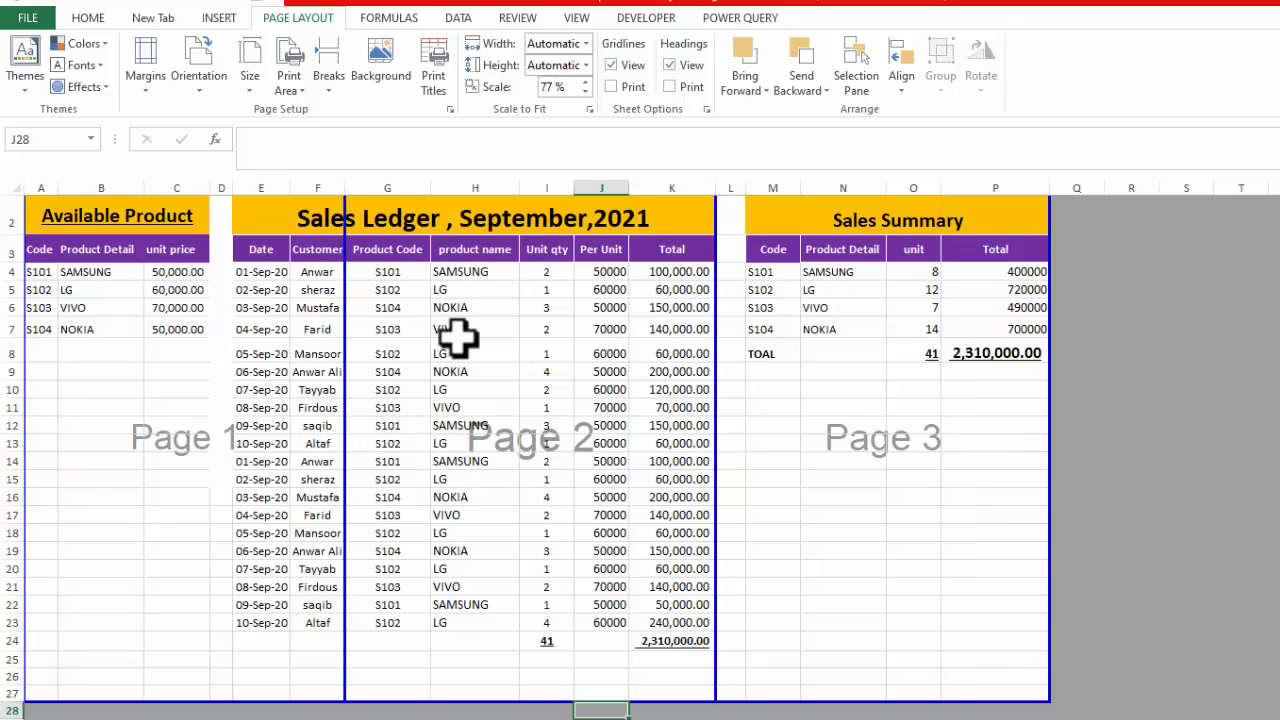
pyautogui.click(330, 90)
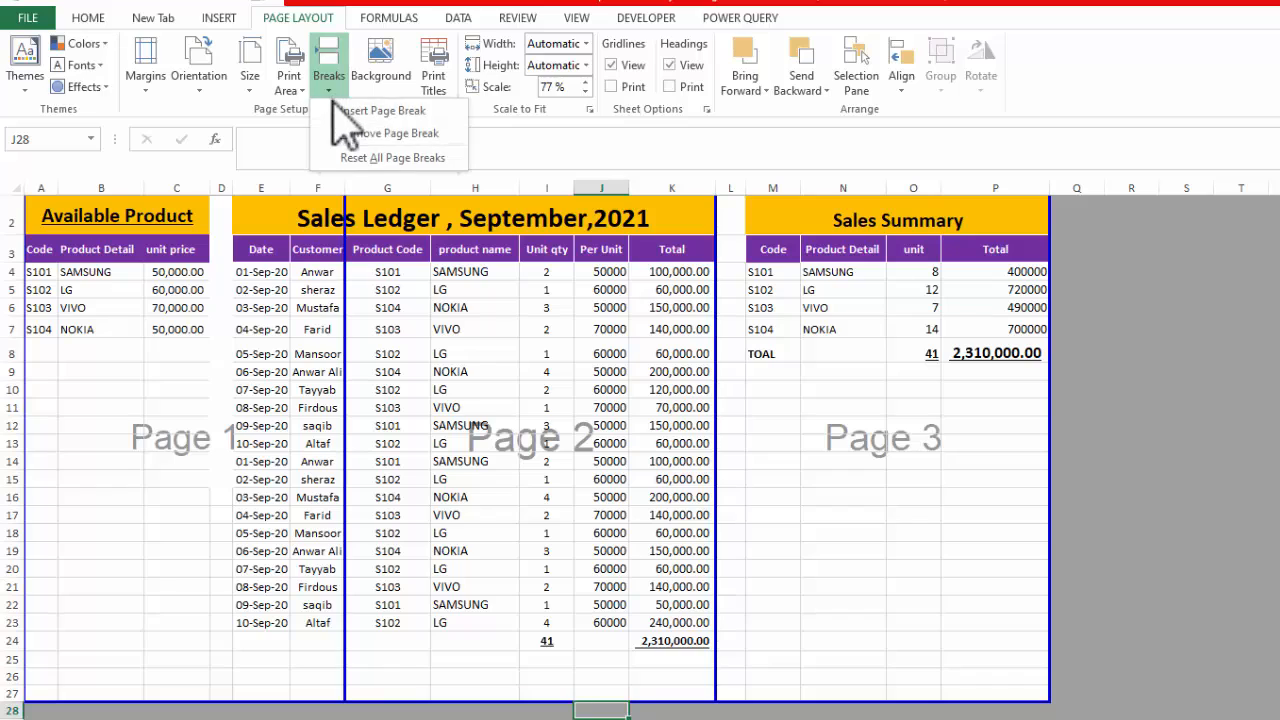
pyautogui.click(352, 133)
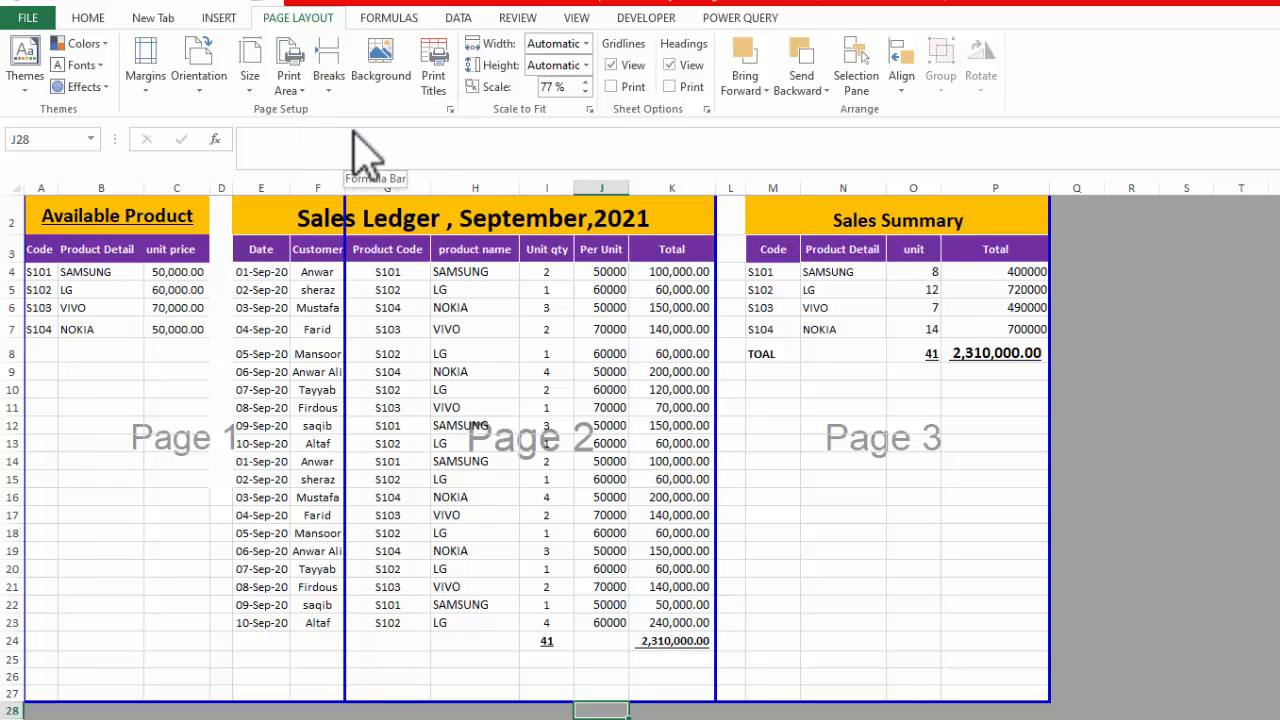
pyautogui.click(355, 443)
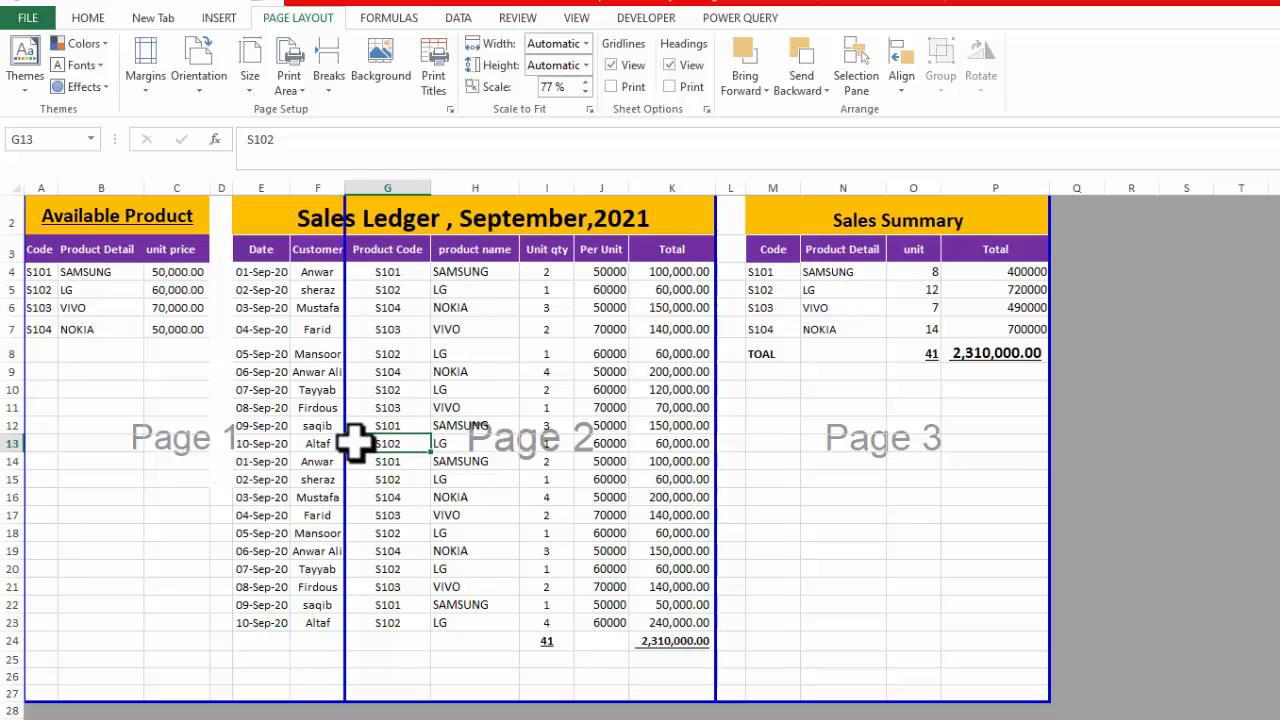
pyautogui.click(330, 86)
pyautogui.click(348, 134)
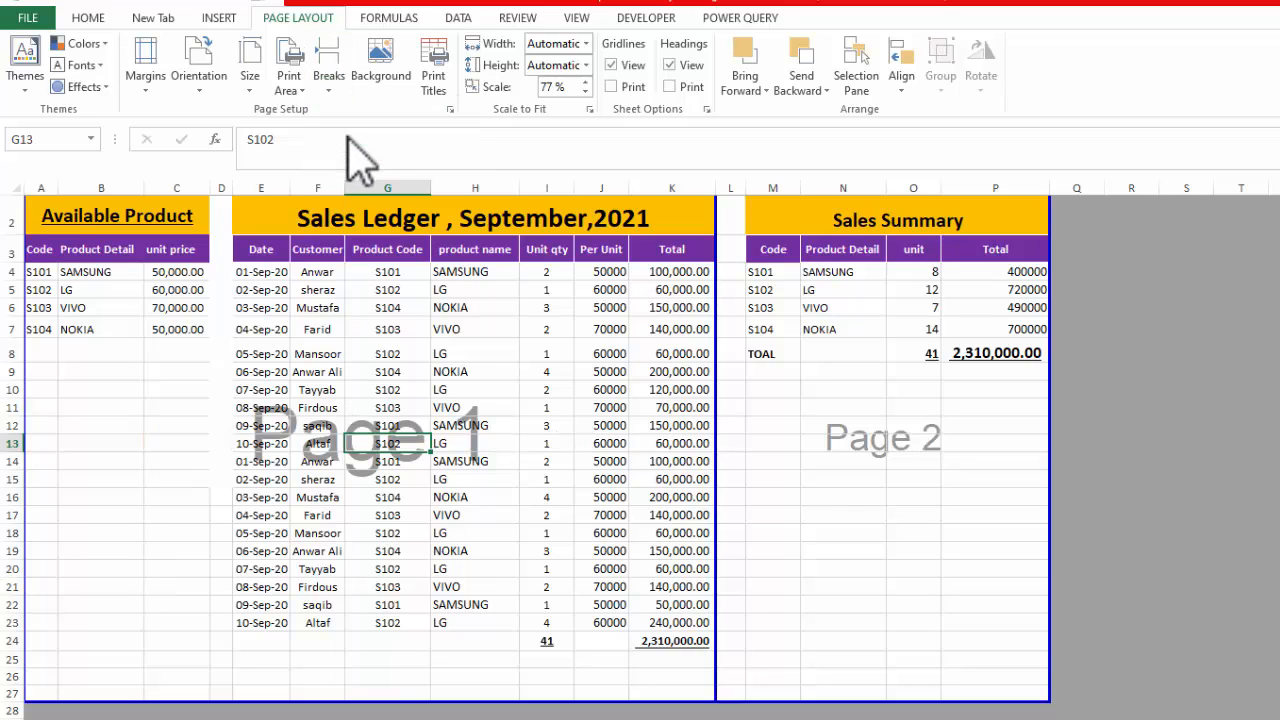
# Step: Remove the manual page break after the Sales Ledger's Total column, check the print preview, and return to the sheet
pyautogui.click(727, 407)
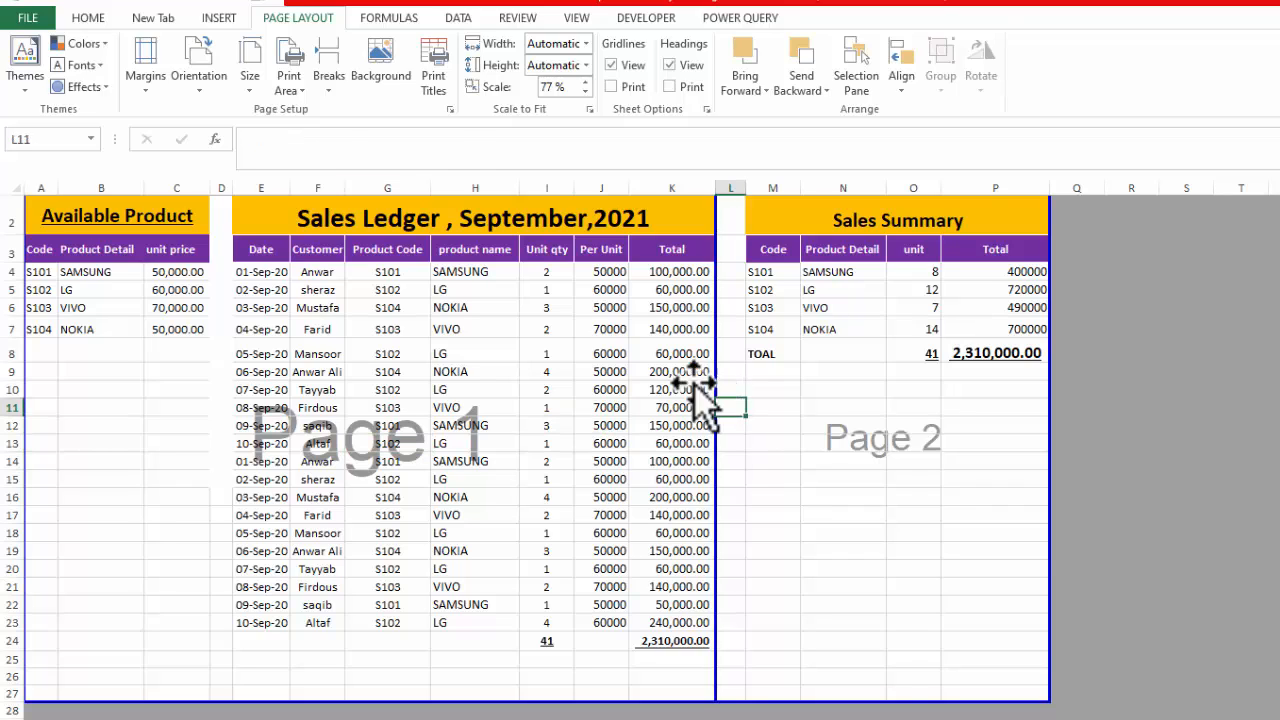
pyautogui.click(326, 90)
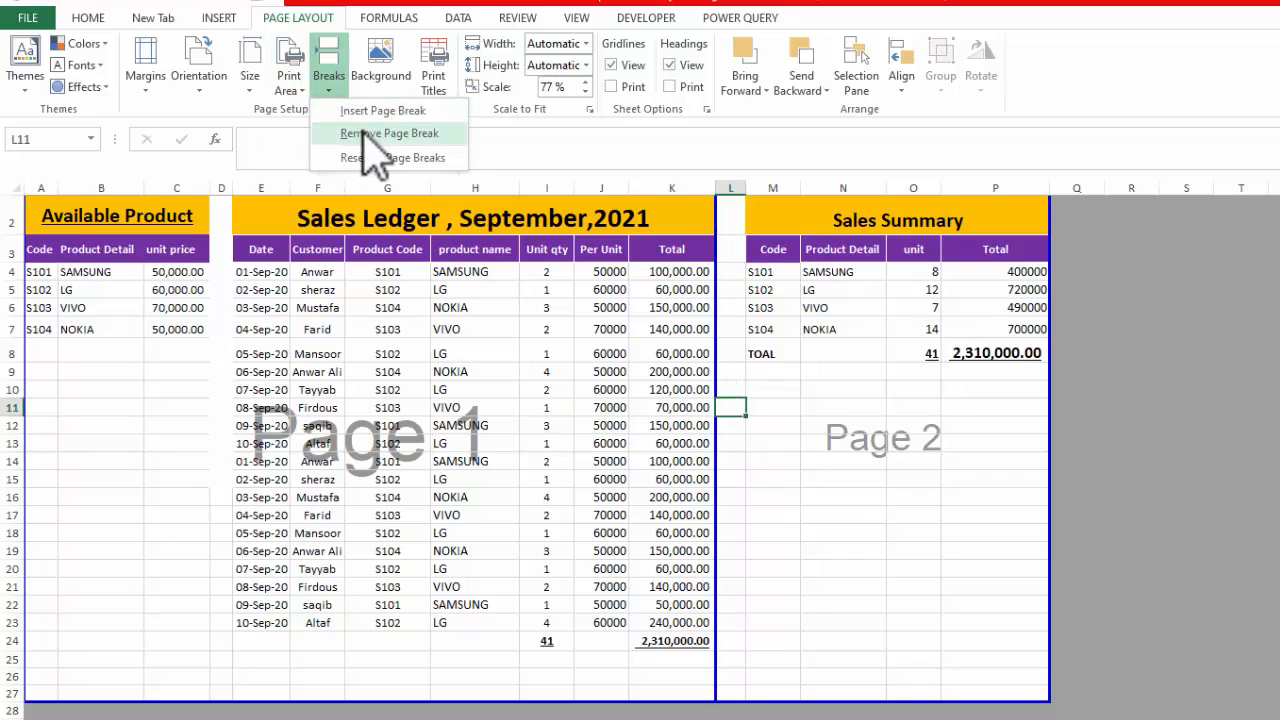
pyautogui.click(365, 130)
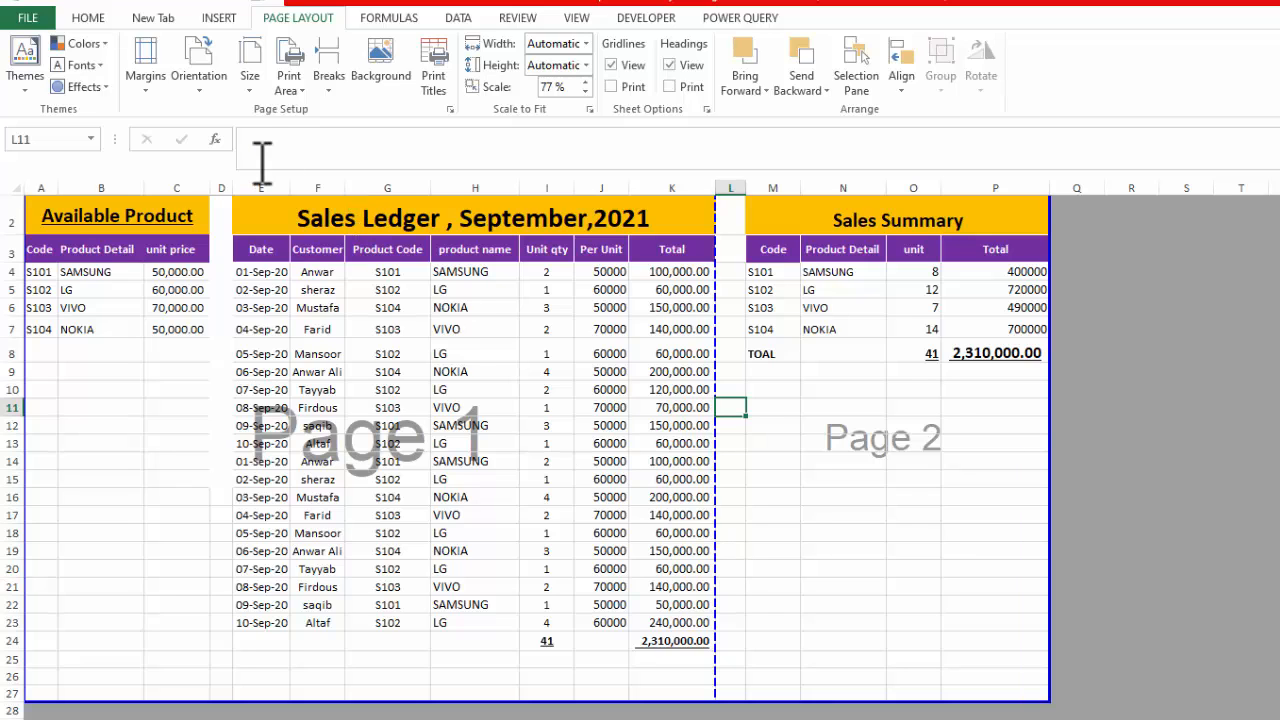
pyautogui.hotkey('ctrl', 'p')
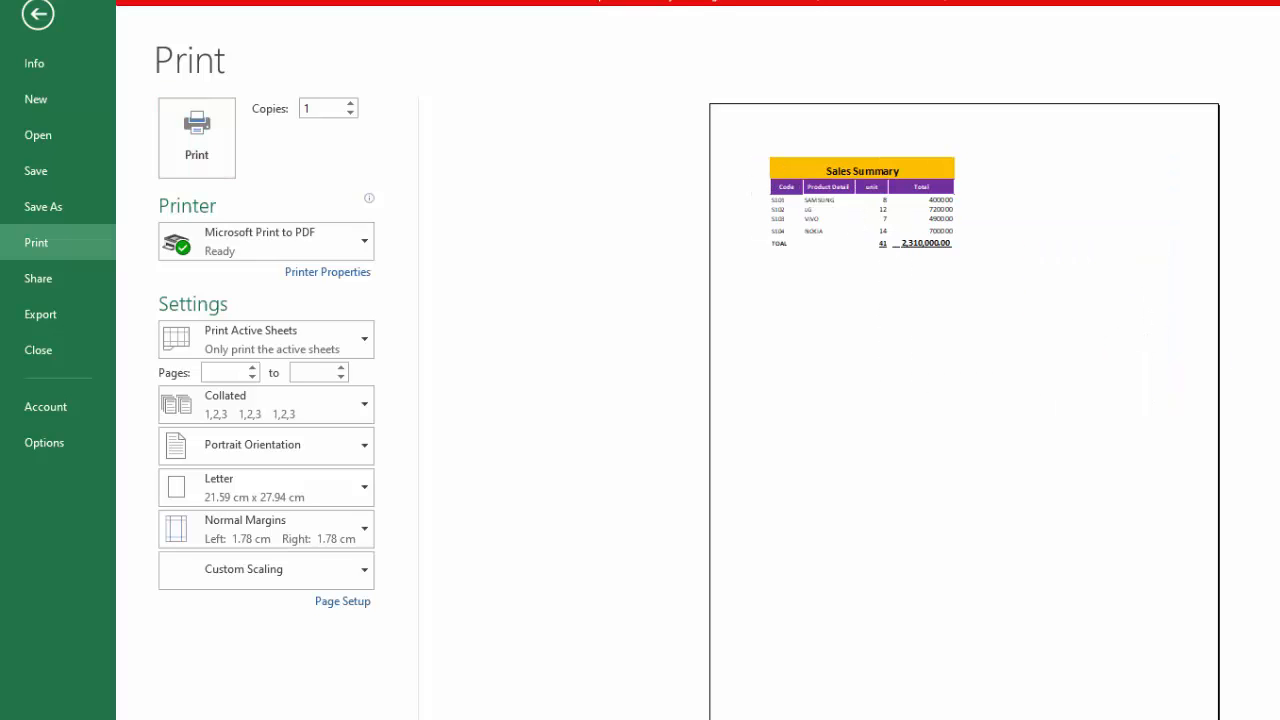
pyautogui.press('Escape')
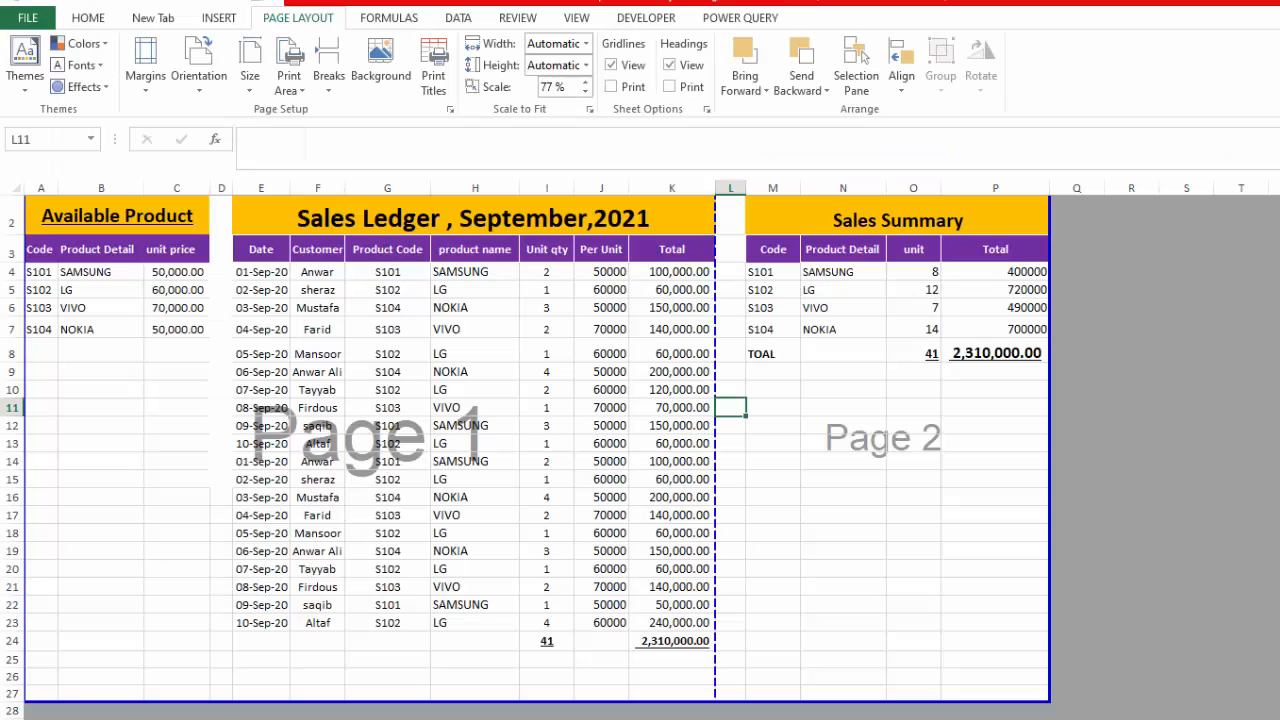